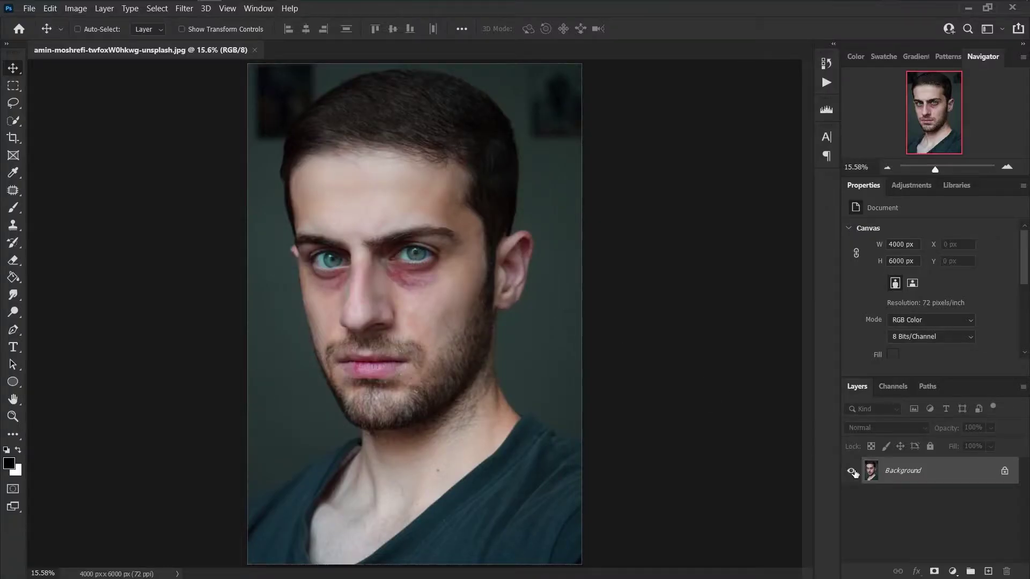
- Add a black Solid Color fill layer over the portrait
{"action": "left_click", "coordinate": [952, 571]}
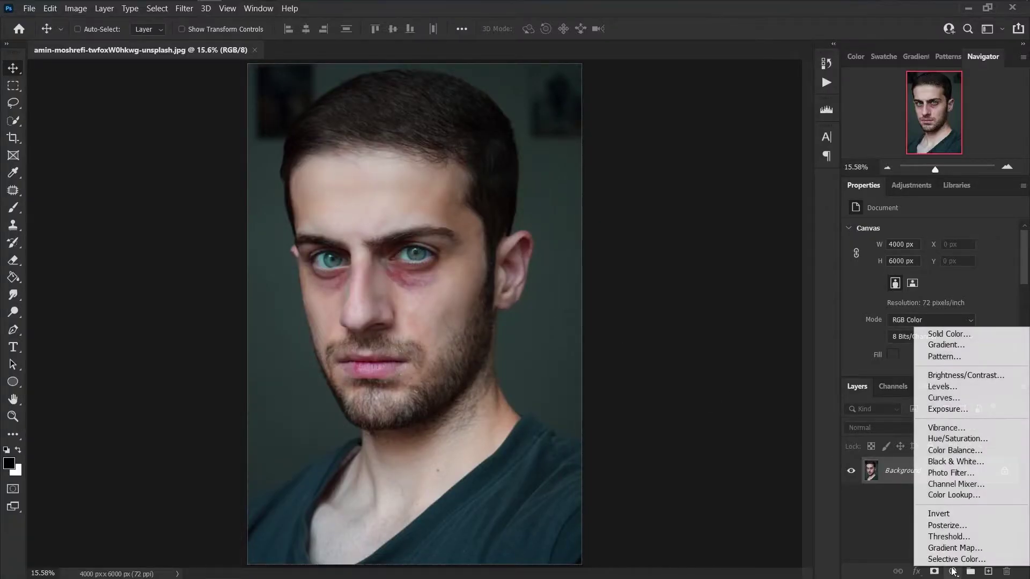
{"action": "left_click", "coordinate": [962, 336]}
{"action": "left_click", "coordinate": [923, 134]}
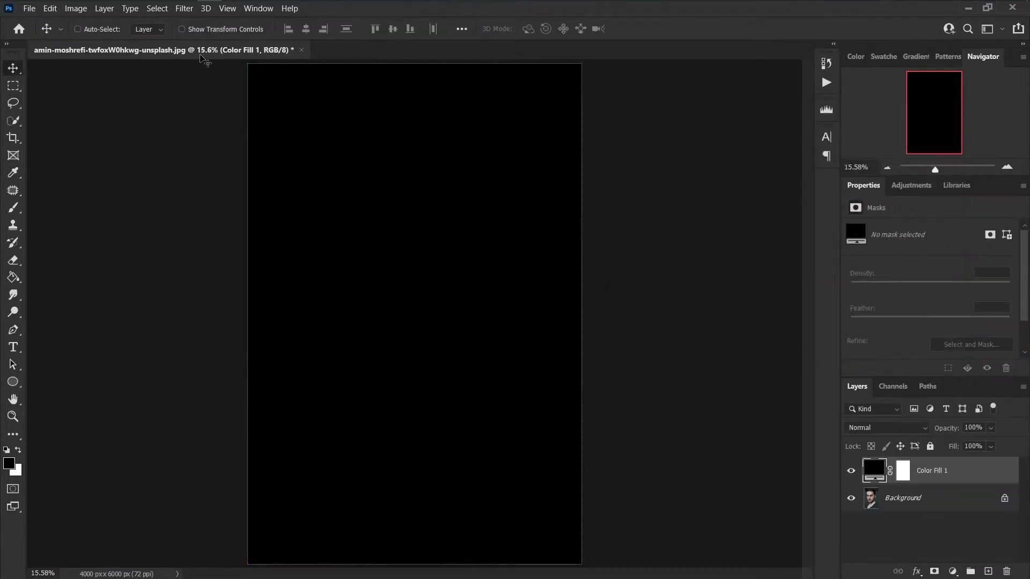
- Render Clouds on the fill layer, converting it to a smart object first
{"action": "left_click", "coordinate": [184, 8]}
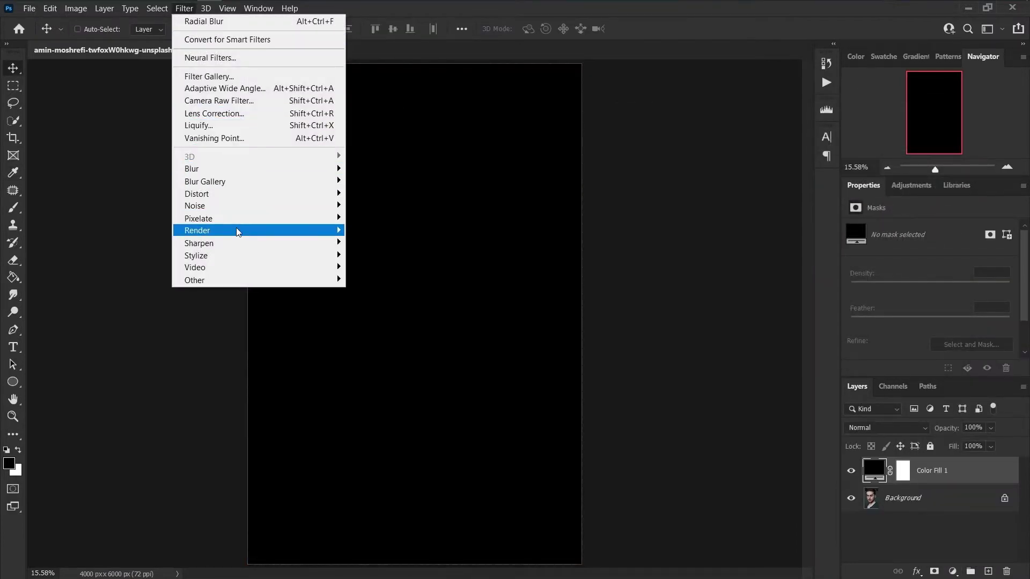
{"action": "mouse_move", "coordinate": [239, 235]}
{"action": "left_click", "coordinate": [398, 273]}
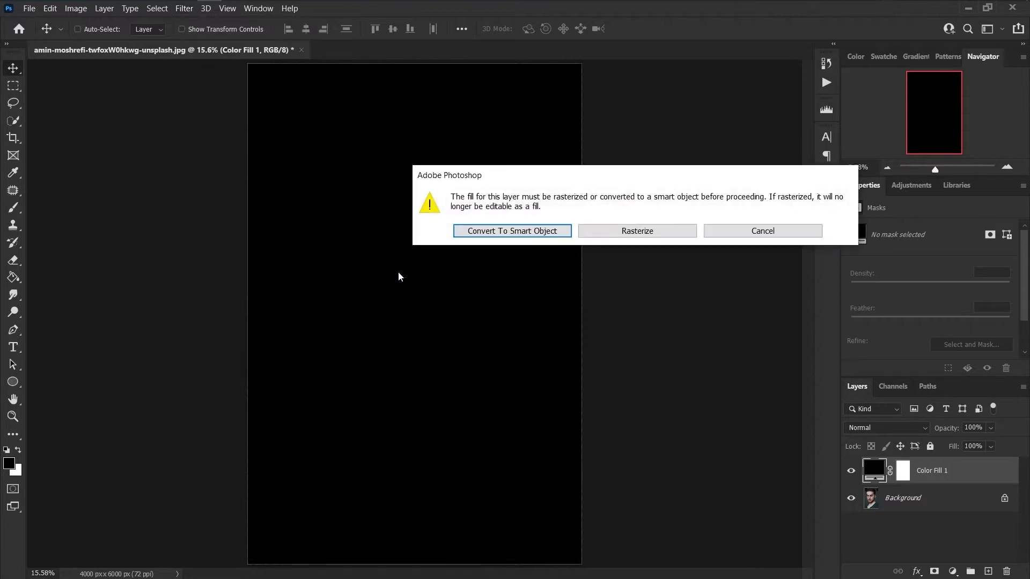
{"action": "left_click", "coordinate": [551, 232]}
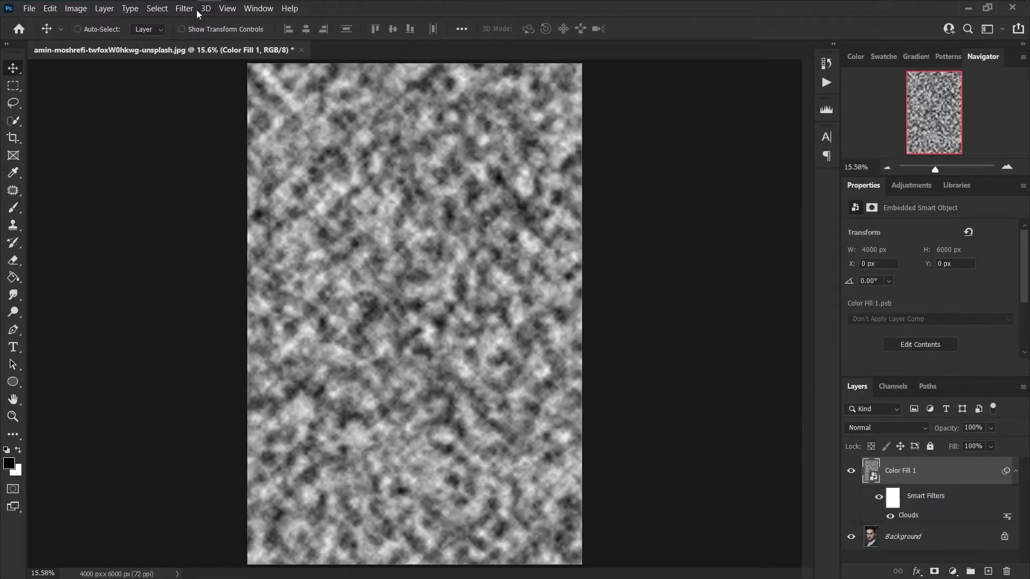
- Apply a 40-pixel Gaussian Blur smart filter to the Color Fill 1 clouds
{"action": "left_click", "coordinate": [188, 8]}
{"action": "mouse_move", "coordinate": [268, 168]}
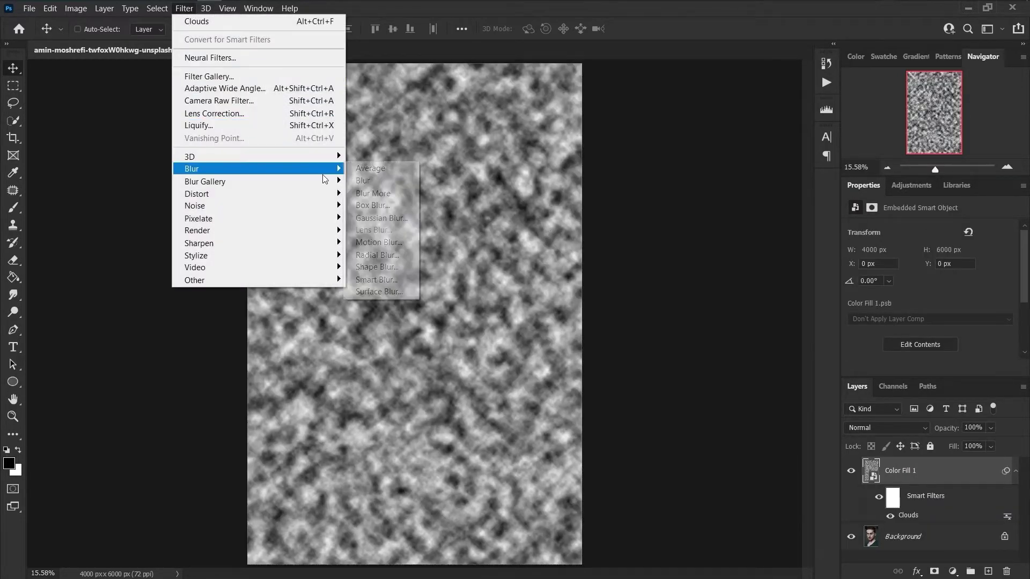
{"action": "left_click", "coordinate": [391, 218]}
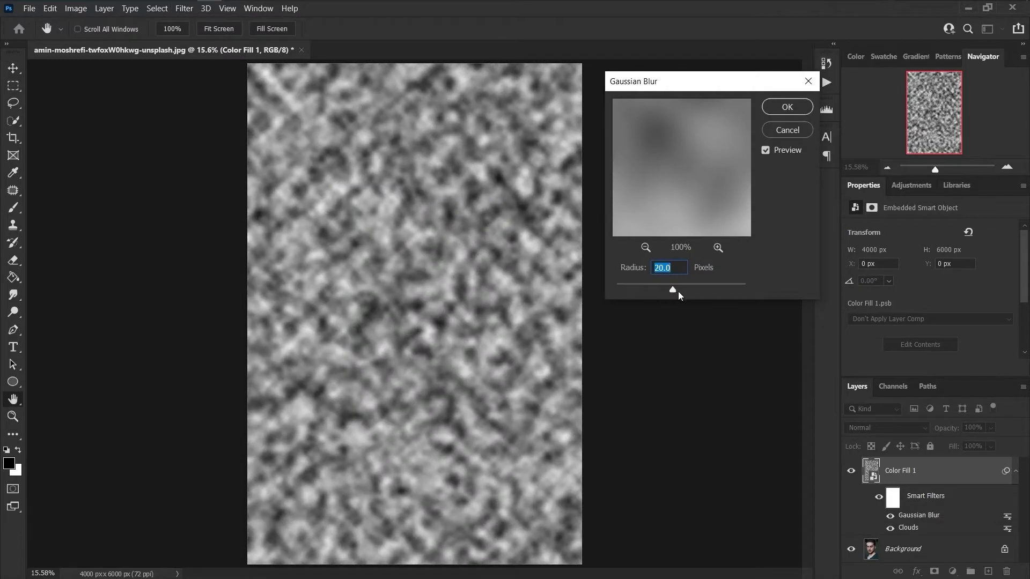
{"action": "type", "text": "40"}
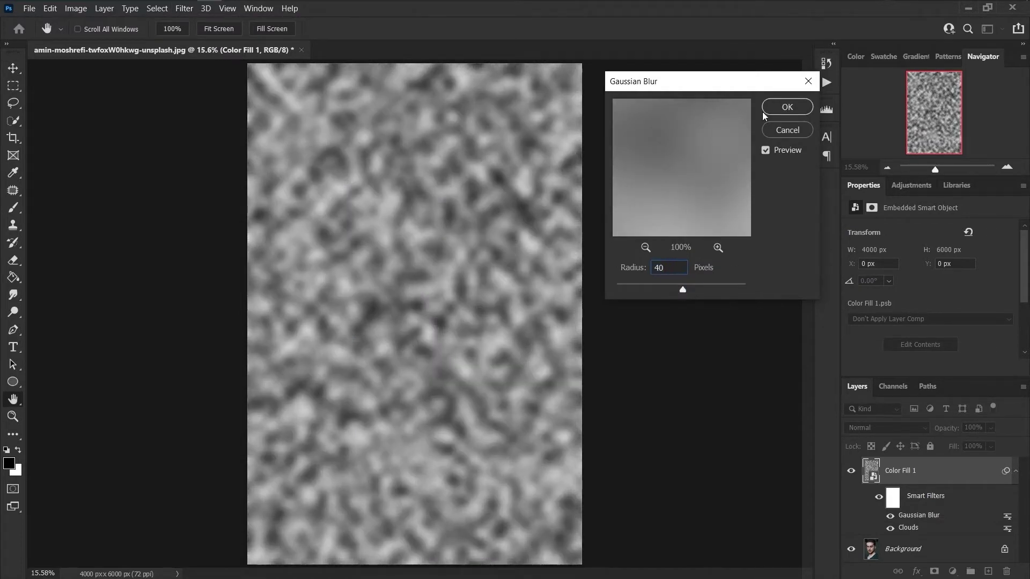
{"action": "left_click", "coordinate": [784, 108]}
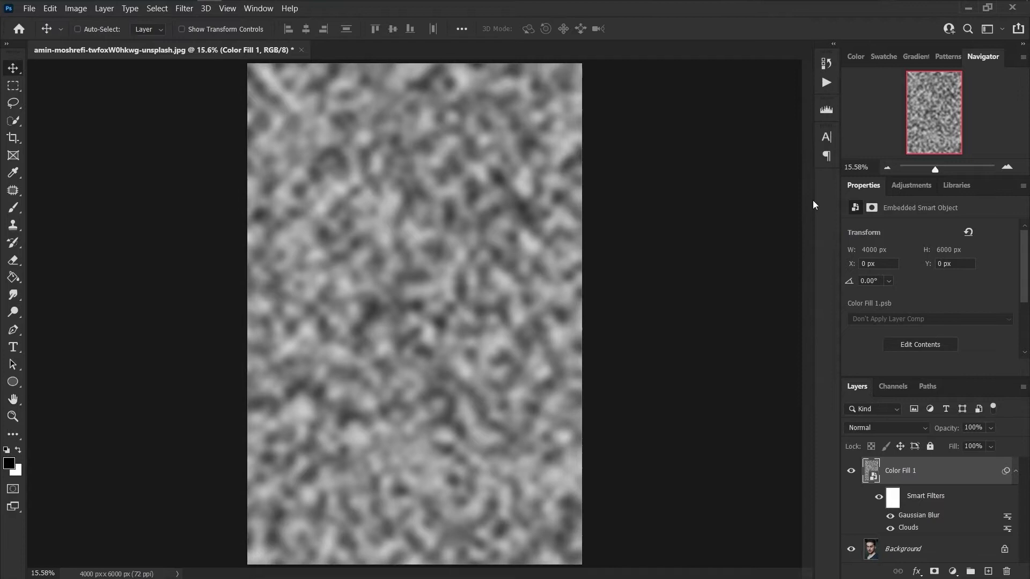
- Save the blurred clouds as displace.psd, then hide and delete the Color Fill 1 layer
{"action": "left_click", "coordinate": [30, 8]}
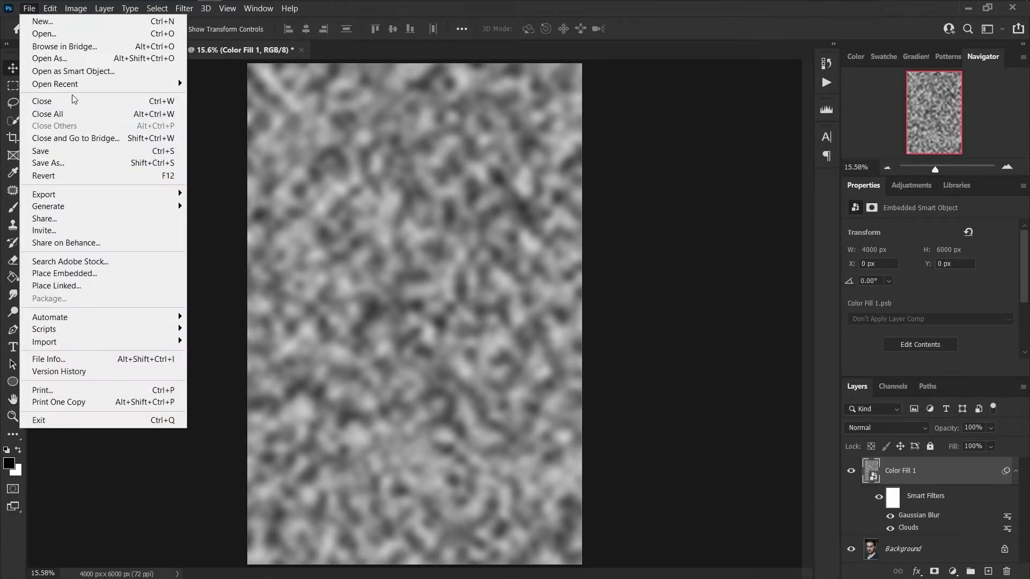
{"action": "left_click", "coordinate": [81, 152]}
{"action": "left_click", "coordinate": [376, 403]}
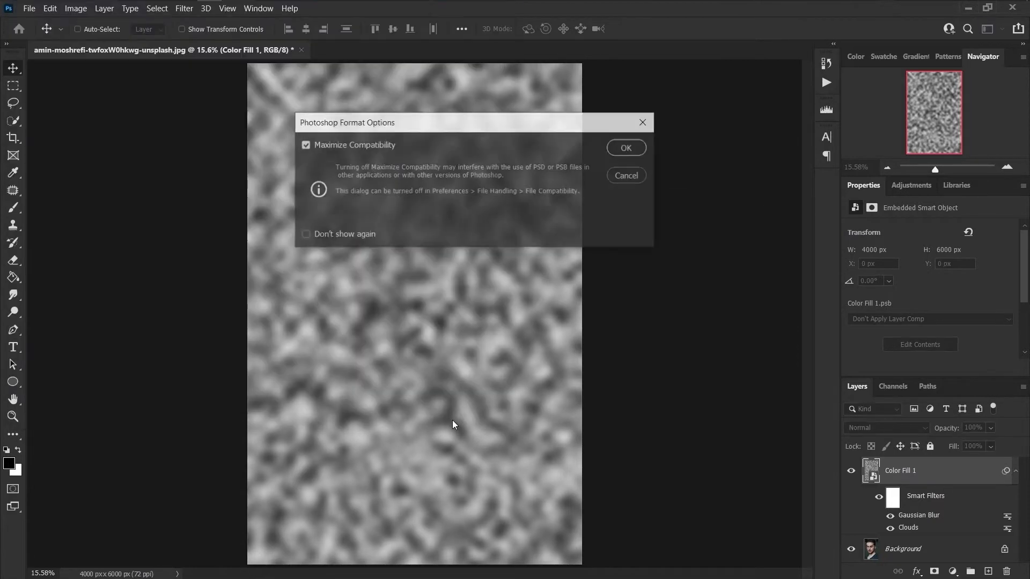
{"action": "left_click", "coordinate": [629, 148]}
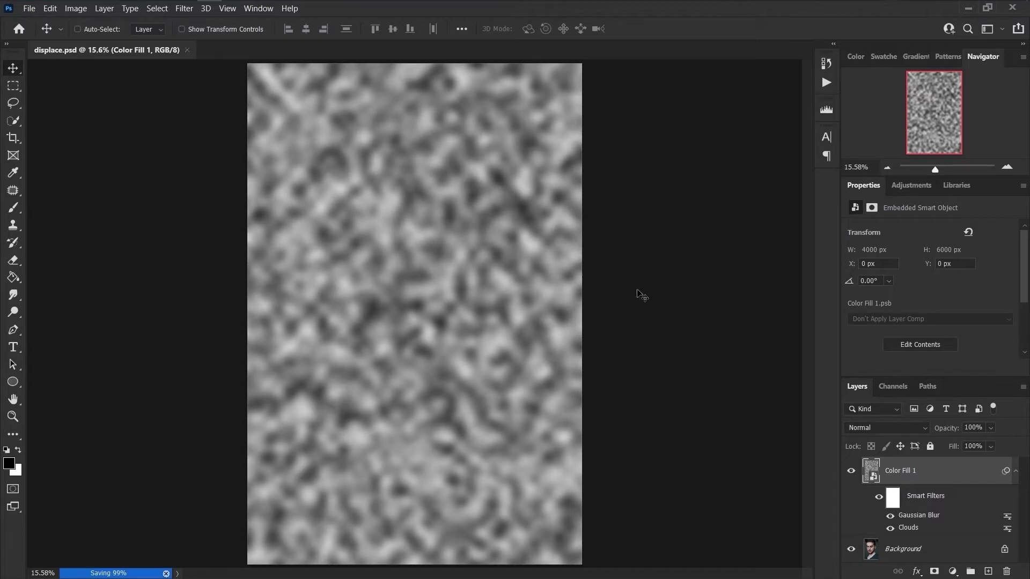
{"action": "left_click", "coordinate": [851, 471]}
{"action": "left_click_drag", "start_coordinate": [901, 471], "coordinate": [1012, 570]}
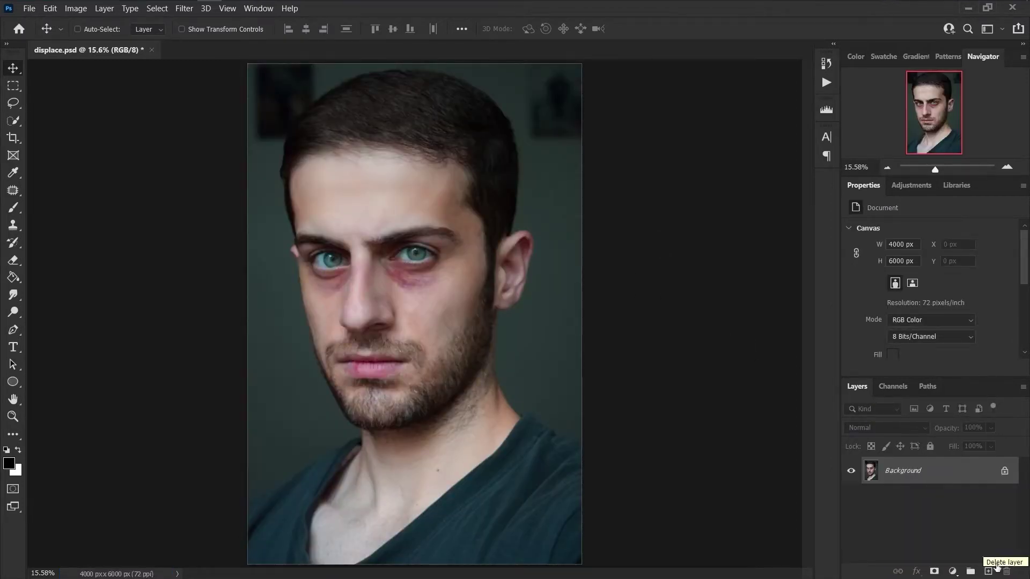
- Add a Solid Color fill layer set to white #ffffff
{"action": "left_click", "coordinate": [952, 571]}
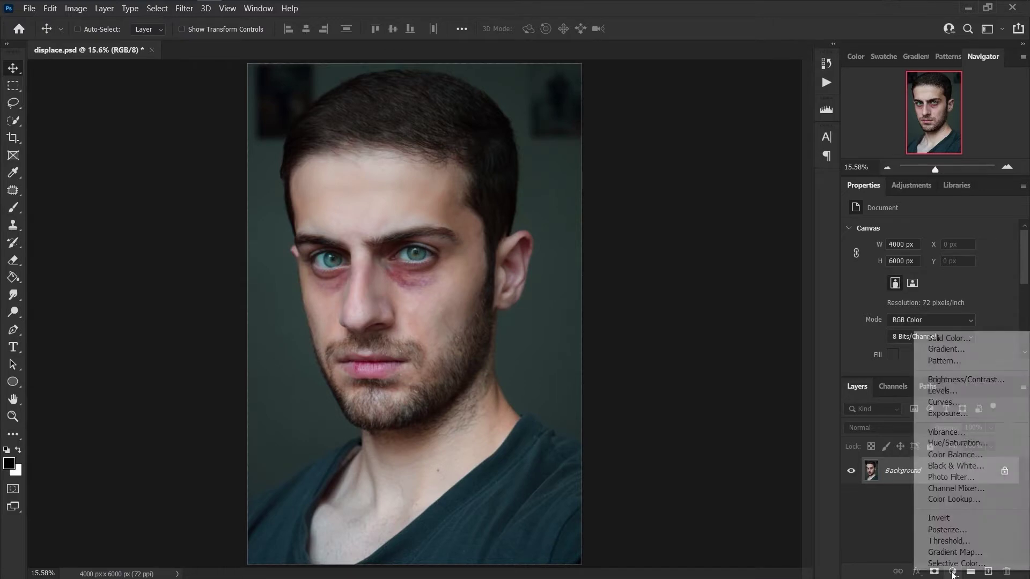
{"action": "left_click", "coordinate": [966, 338]}
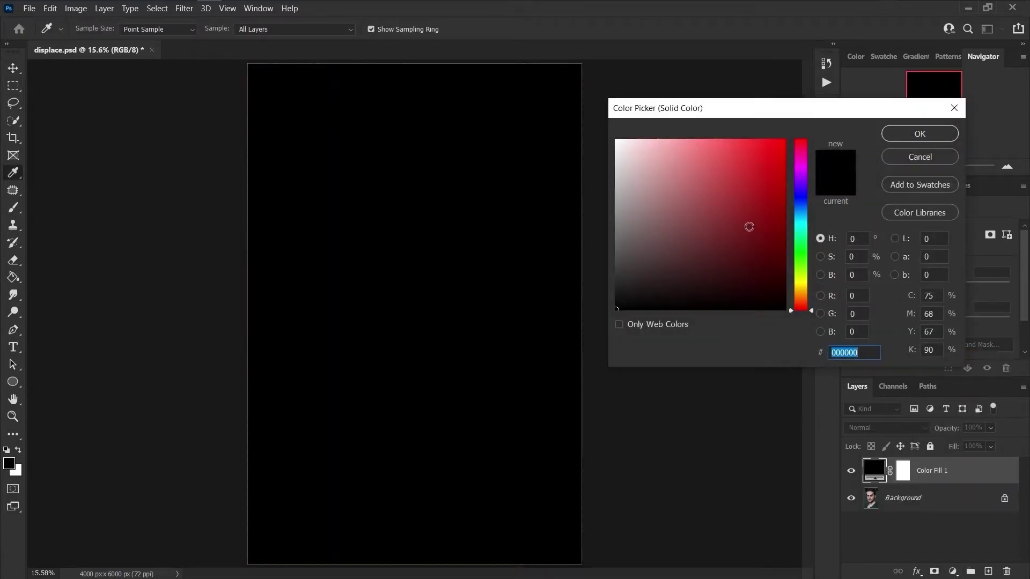
{"action": "type", "text": "ffffff"}
{"action": "left_click", "coordinate": [919, 133]}
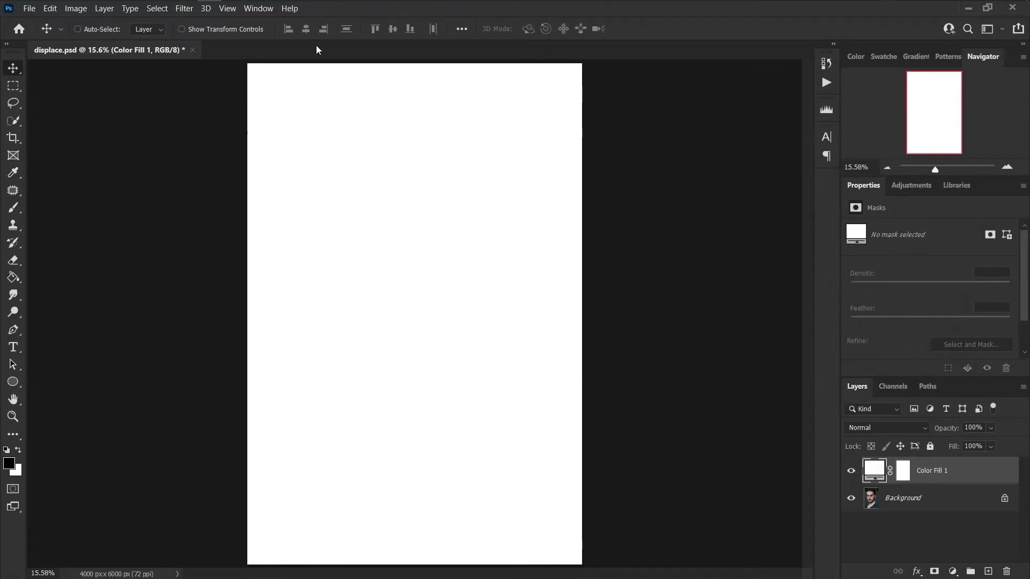
- Open the Filter Gallery for the white fill layer, converting it to a smart object
{"action": "left_click", "coordinate": [183, 9]}
{"action": "left_click", "coordinate": [205, 72]}
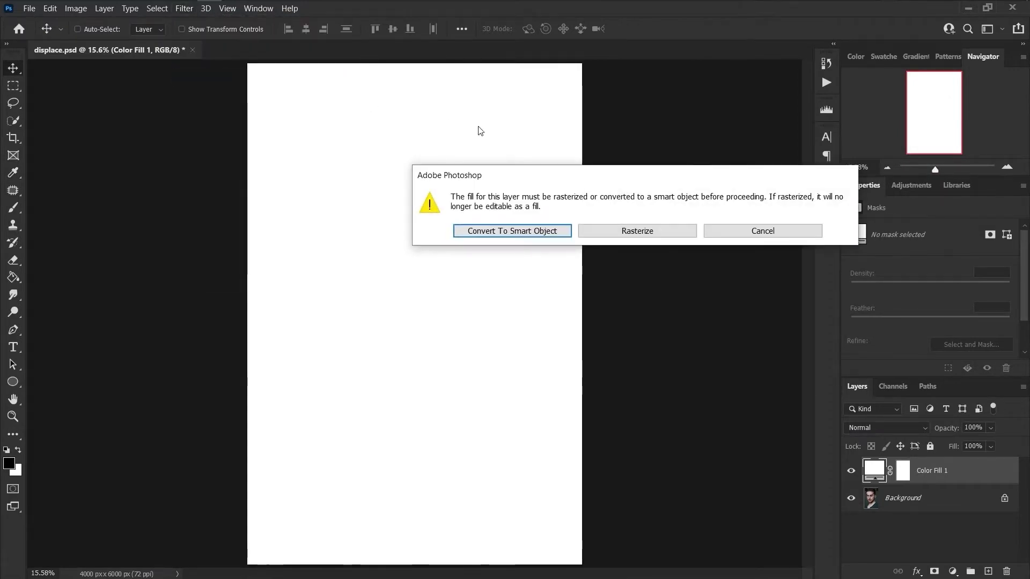
{"action": "left_click", "coordinate": [524, 236]}
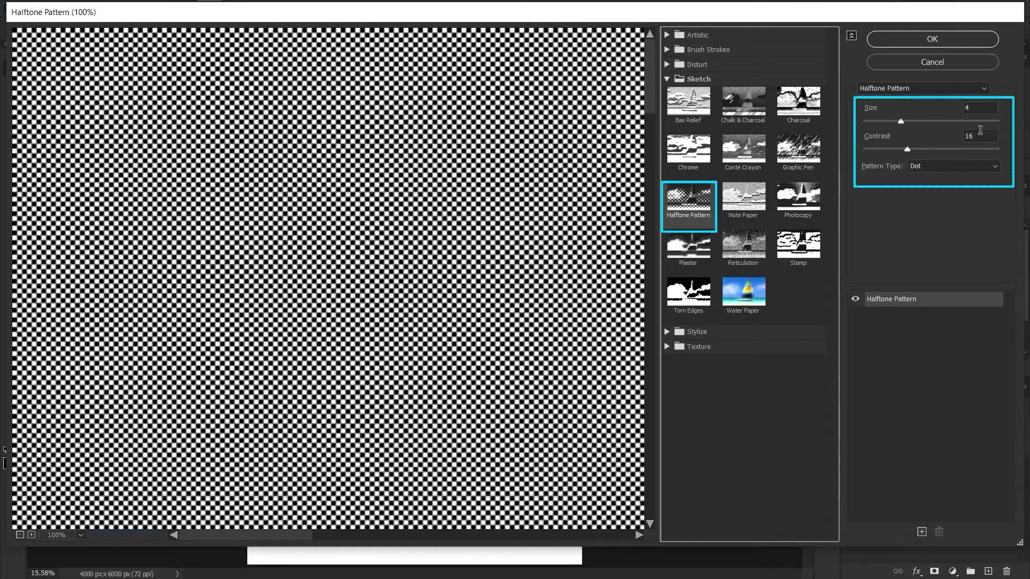
- Apply Halftone Pattern with Size 8, Contrast 50 and the Circle pattern type
{"action": "left_click", "coordinate": [976, 106]}
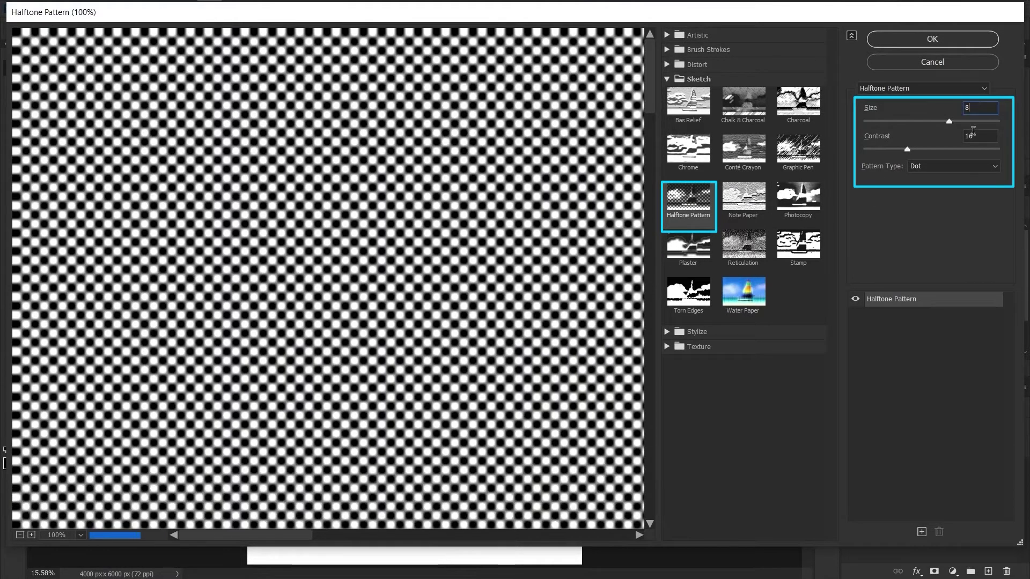
{"action": "type", "text": "50"}
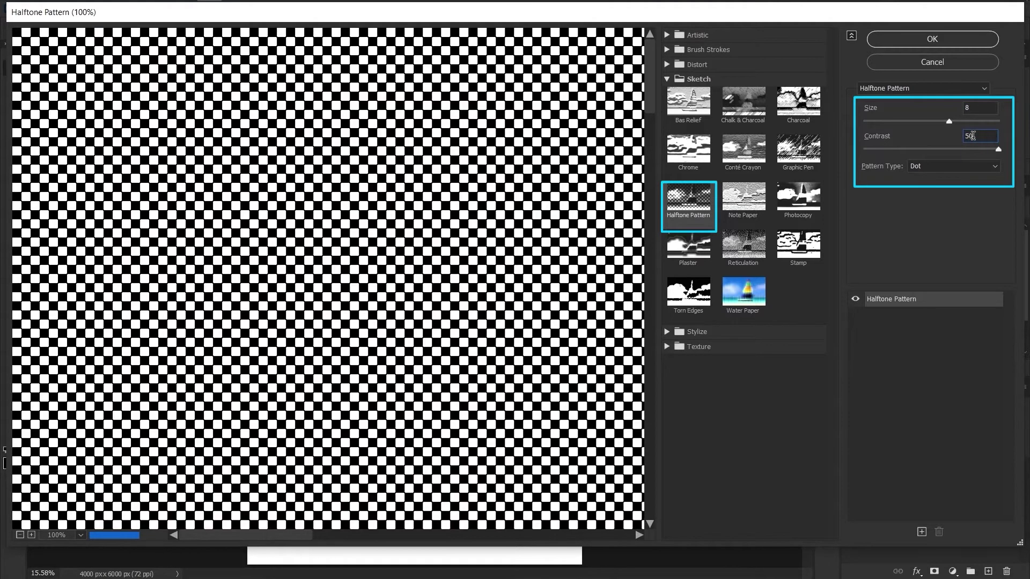
{"action": "left_click", "coordinate": [945, 170]}
{"action": "left_click", "coordinate": [942, 180]}
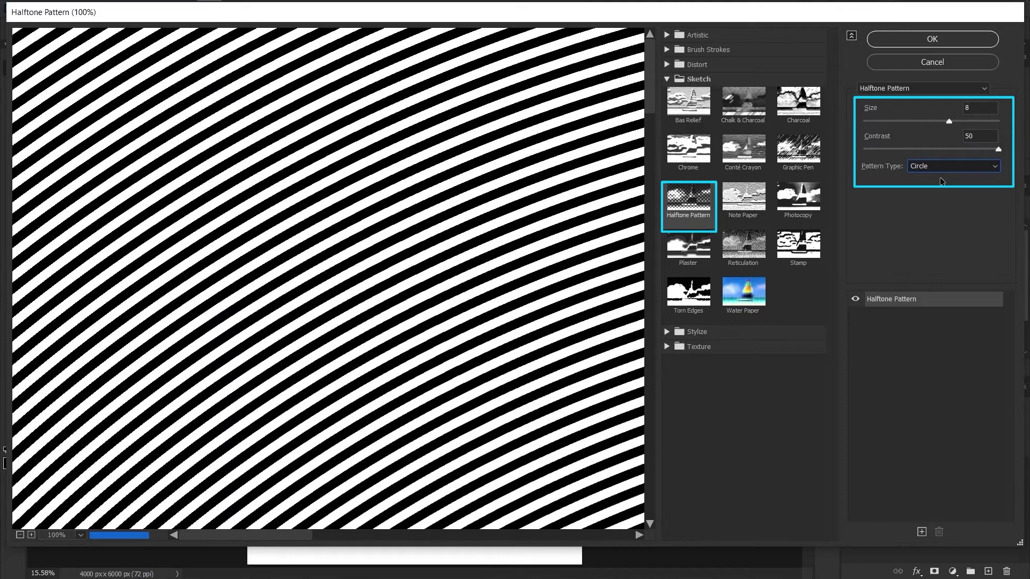
{"action": "left_click", "coordinate": [928, 38]}
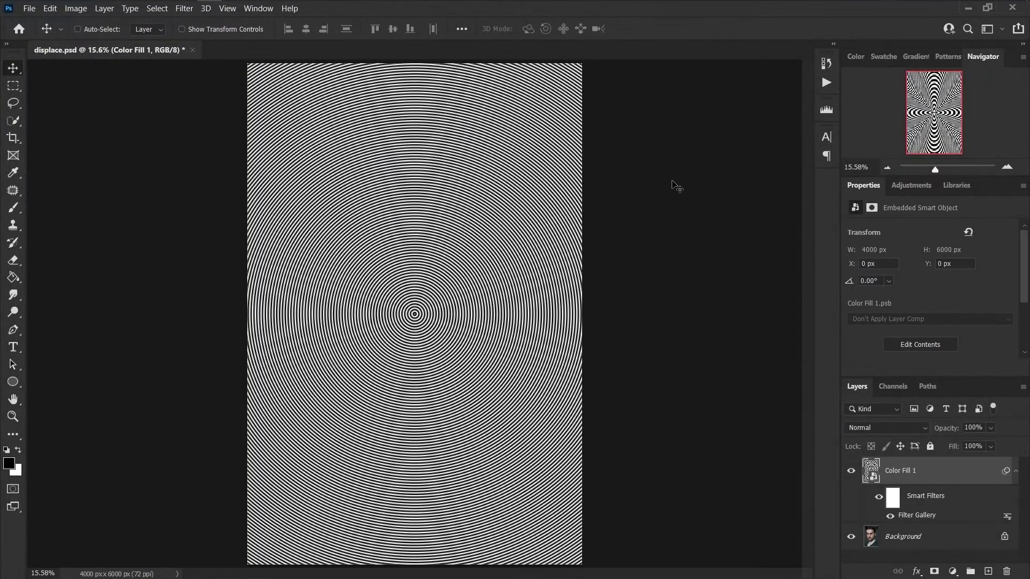
- Add a second Halftone Pattern filter with Dot pattern, Size 4 and Contrast 16
{"action": "left_click", "coordinate": [184, 8]}
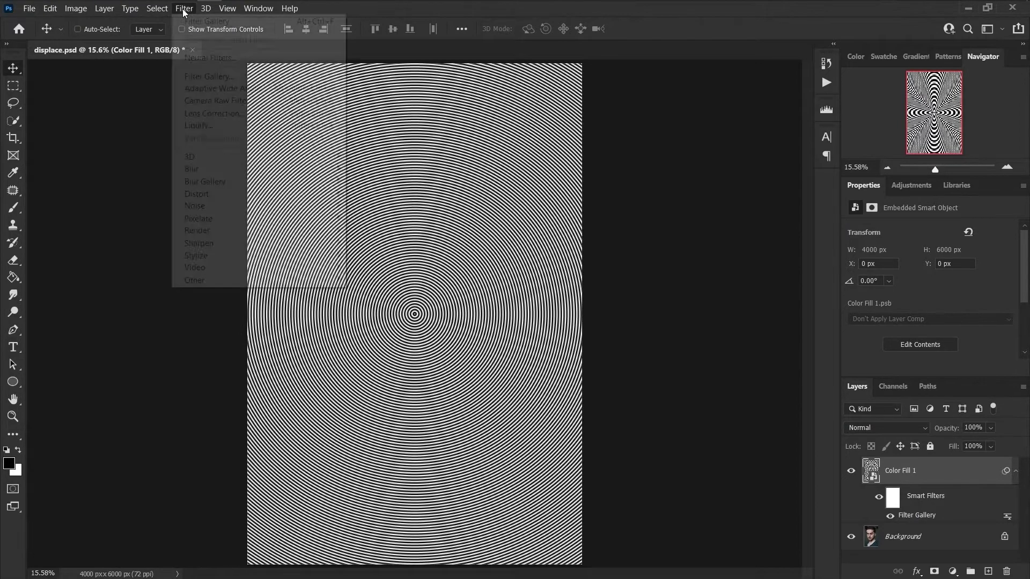
{"action": "left_click", "coordinate": [185, 10]}
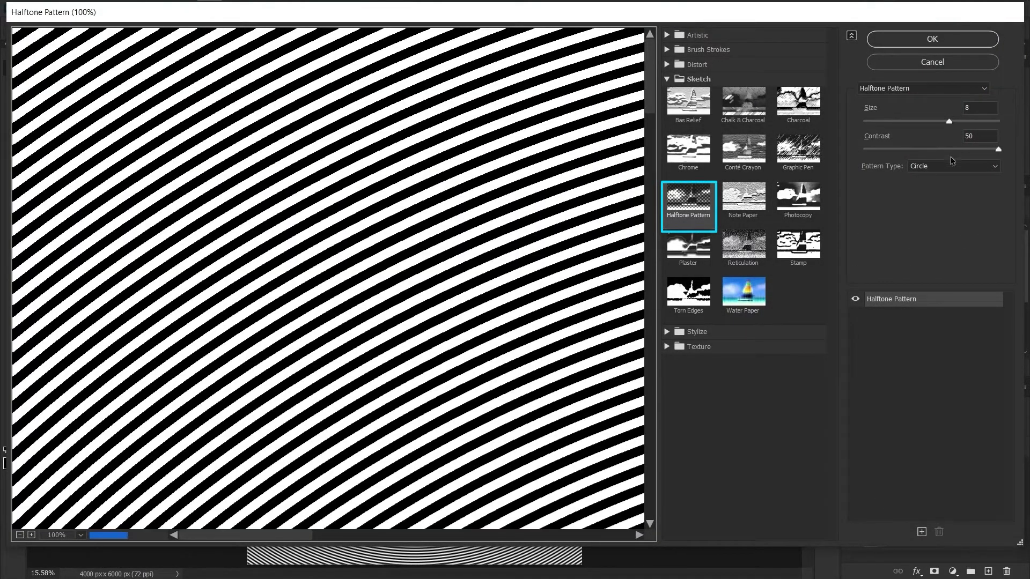
{"action": "left_click", "coordinate": [954, 167]}
{"action": "left_click", "coordinate": [949, 184]}
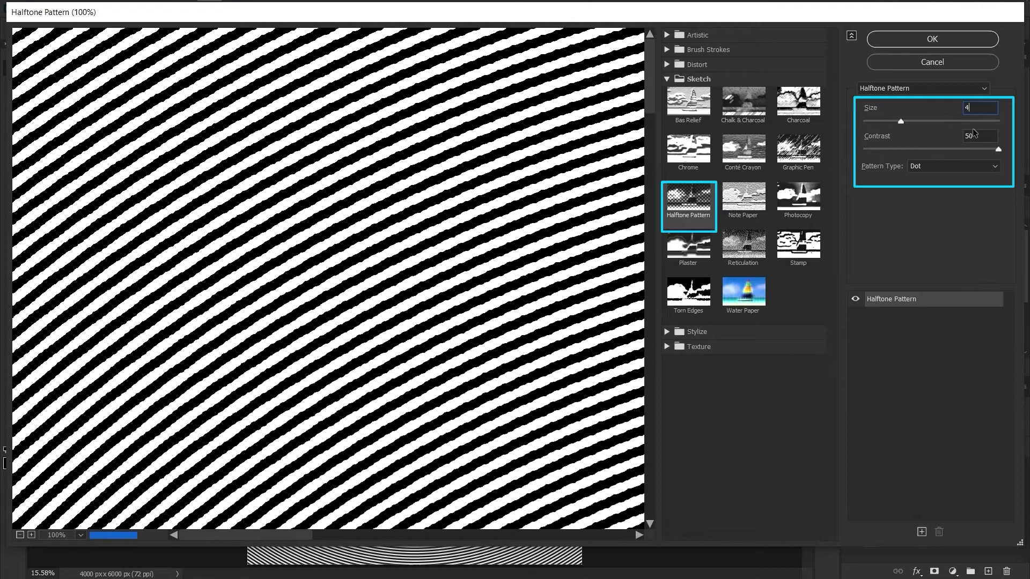
{"action": "type", "text": "16"}
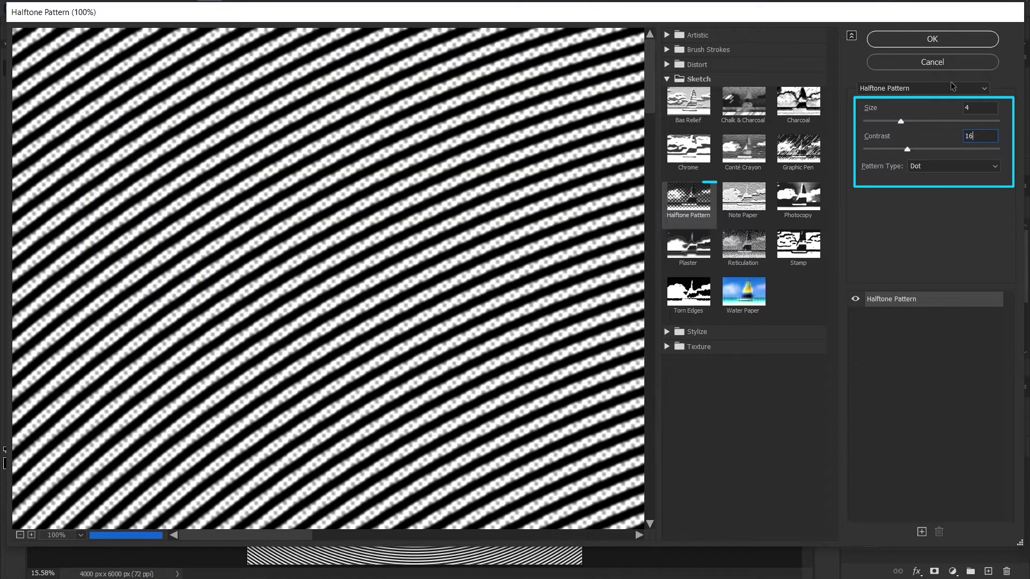
{"action": "left_click", "coordinate": [915, 40]}
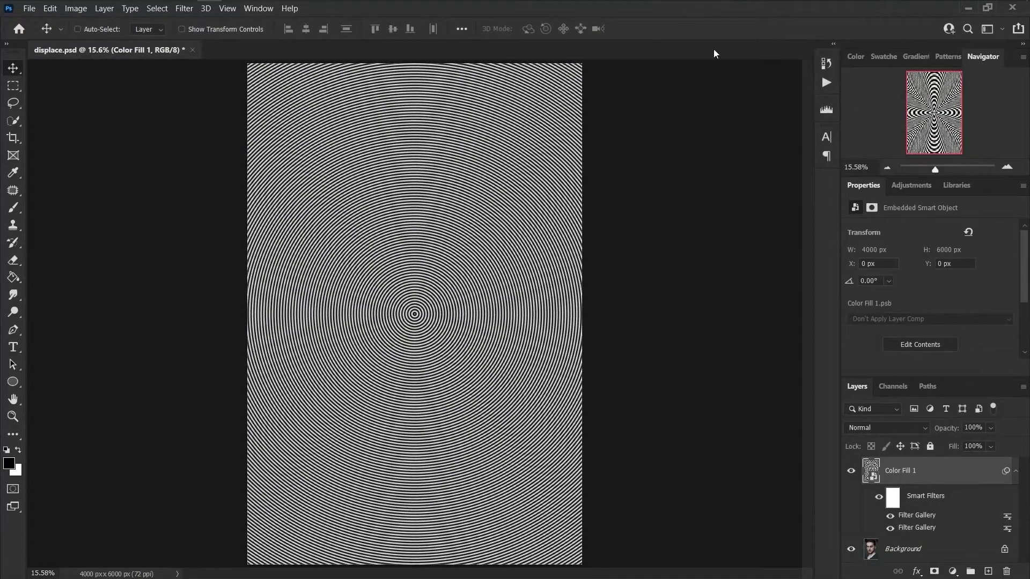
- Apply a Ripple distortion at Amount 100% with Medium size
{"action": "left_click", "coordinate": [185, 9]}
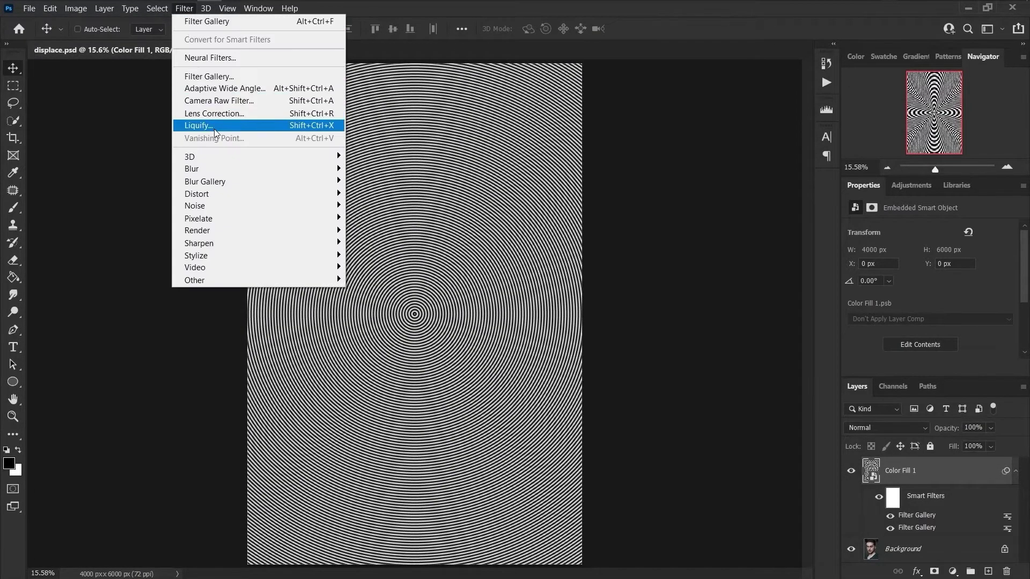
{"action": "mouse_move", "coordinate": [230, 194]}
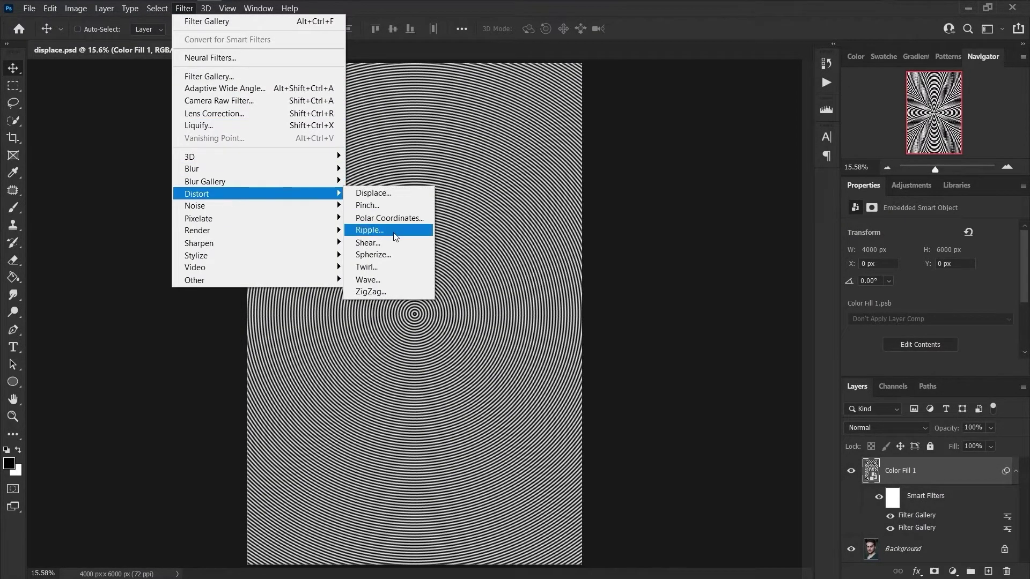
{"action": "left_click", "coordinate": [376, 234]}
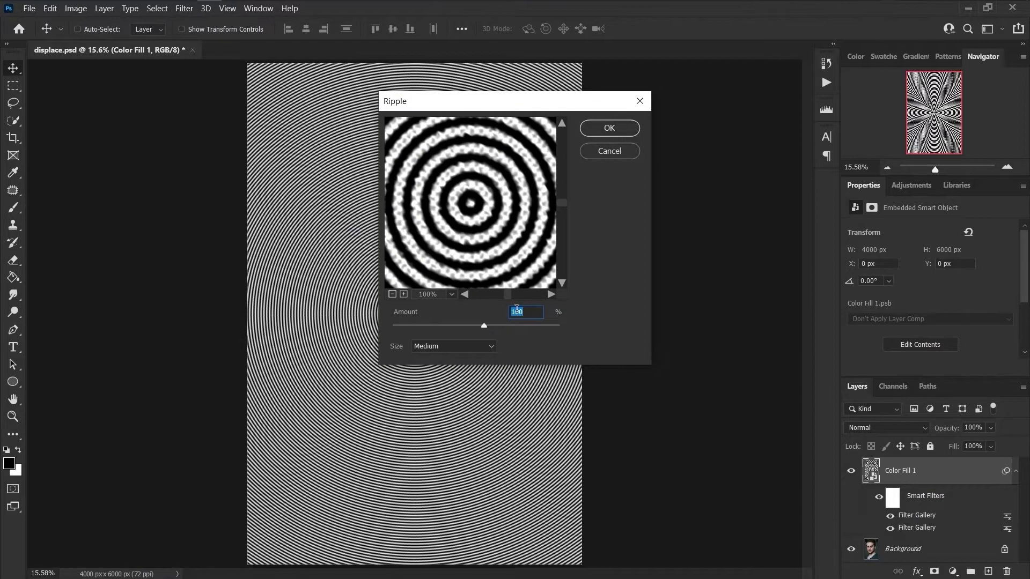
{"action": "left_click", "coordinate": [484, 352]}
{"action": "left_click", "coordinate": [483, 349]}
{"action": "left_click", "coordinate": [610, 127]}
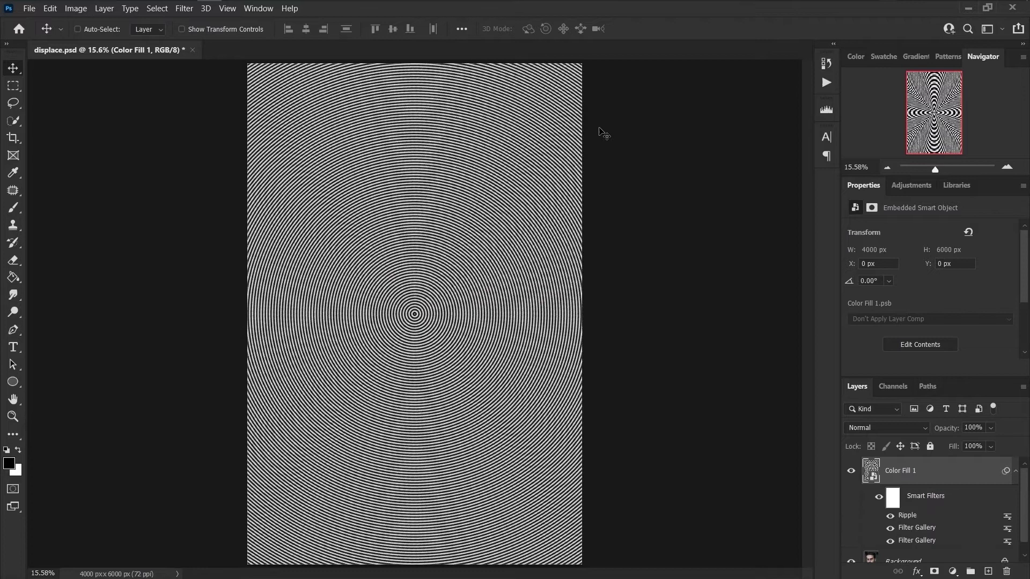
- Apply Displace at scale 20 both ways, using displace.psd as the displacement map
{"action": "left_click", "coordinate": [184, 8]}
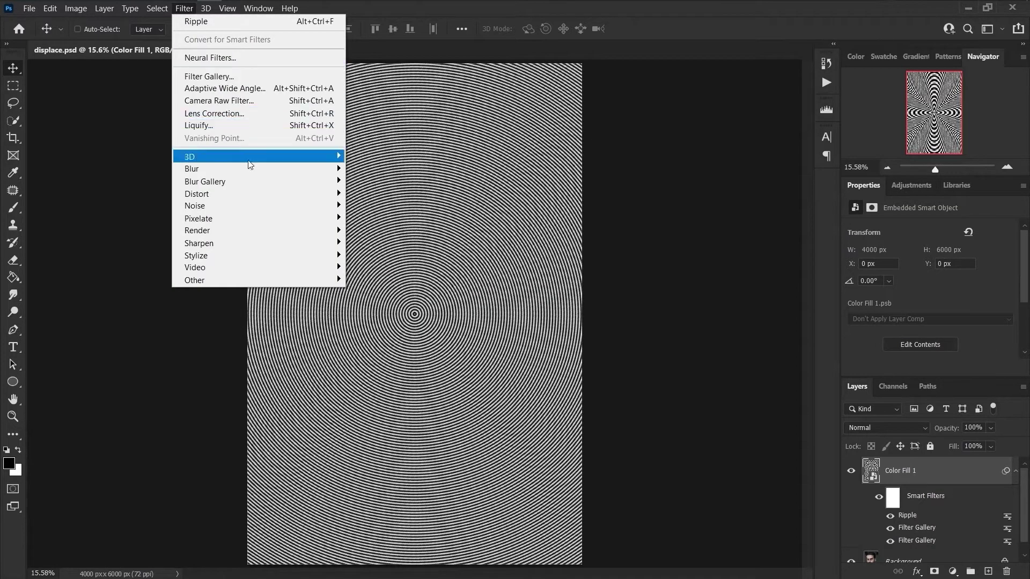
{"action": "mouse_move", "coordinate": [260, 202]}
{"action": "left_click", "coordinate": [365, 194]}
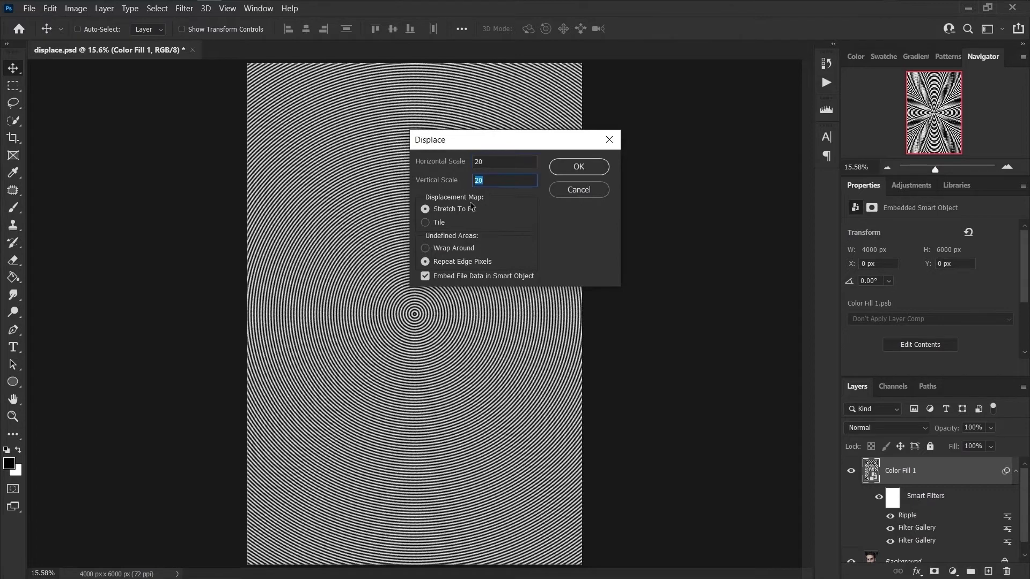
{"action": "left_click", "coordinate": [579, 166]}
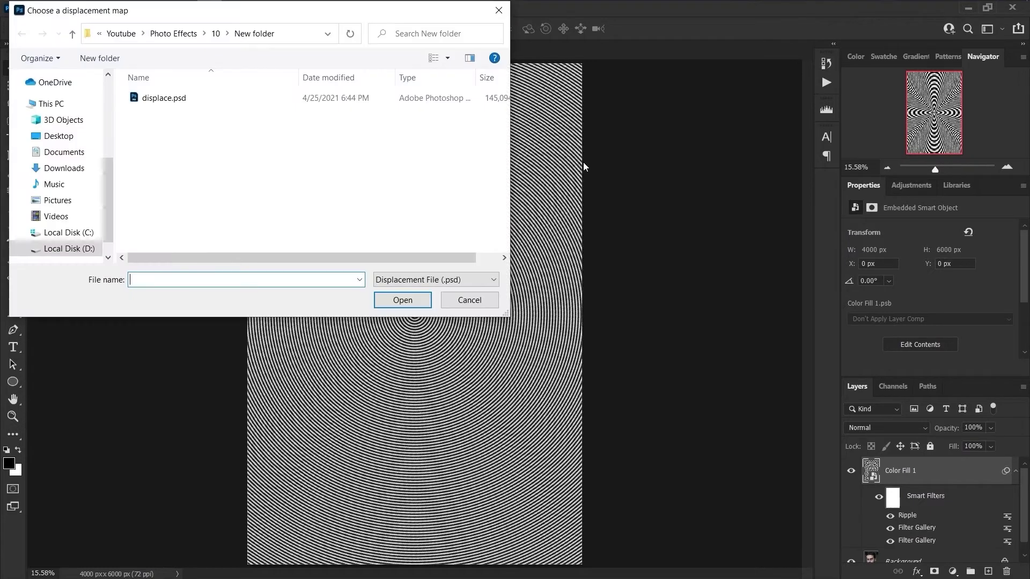
{"action": "double_click", "coordinate": [196, 97]}
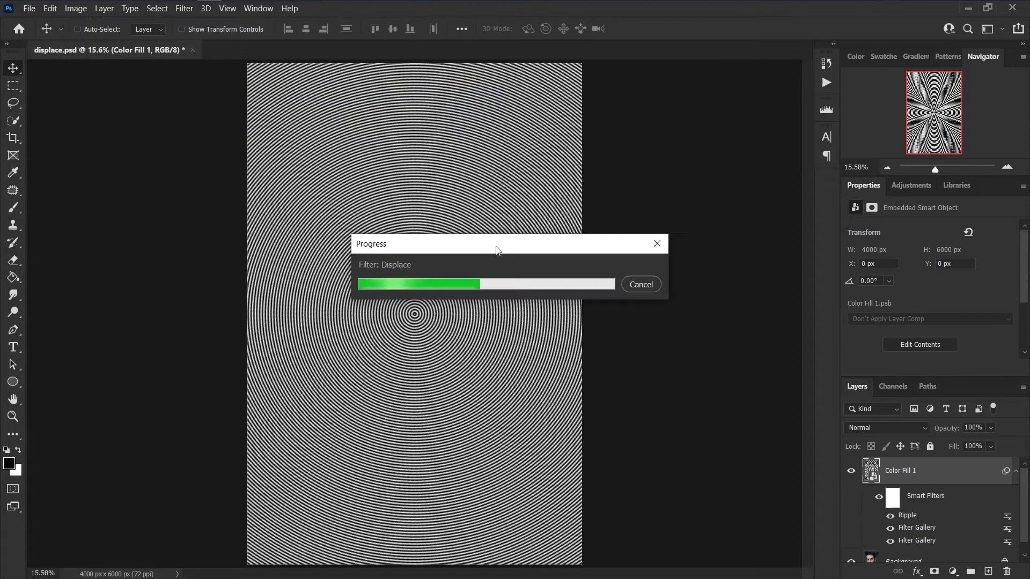
- Unlock the face photo, move it above Color Fill 1 and convert it to a smart object
{"action": "left_click", "coordinate": [1014, 478]}
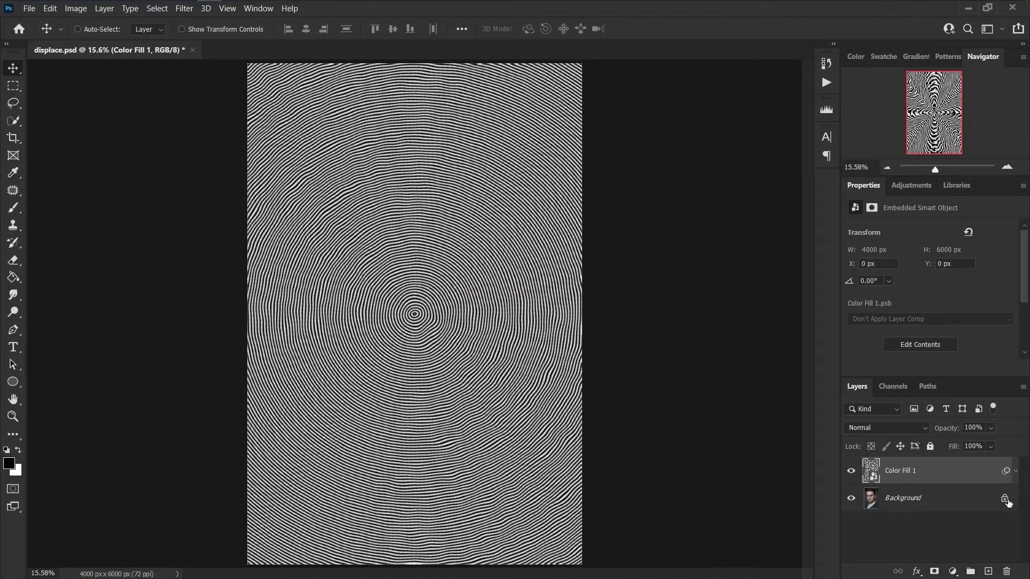
{"action": "left_click", "coordinate": [1005, 499]}
{"action": "left_click_drag", "start_coordinate": [968, 503], "coordinate": [962, 467]}
{"action": "right_click", "coordinate": [939, 470]}
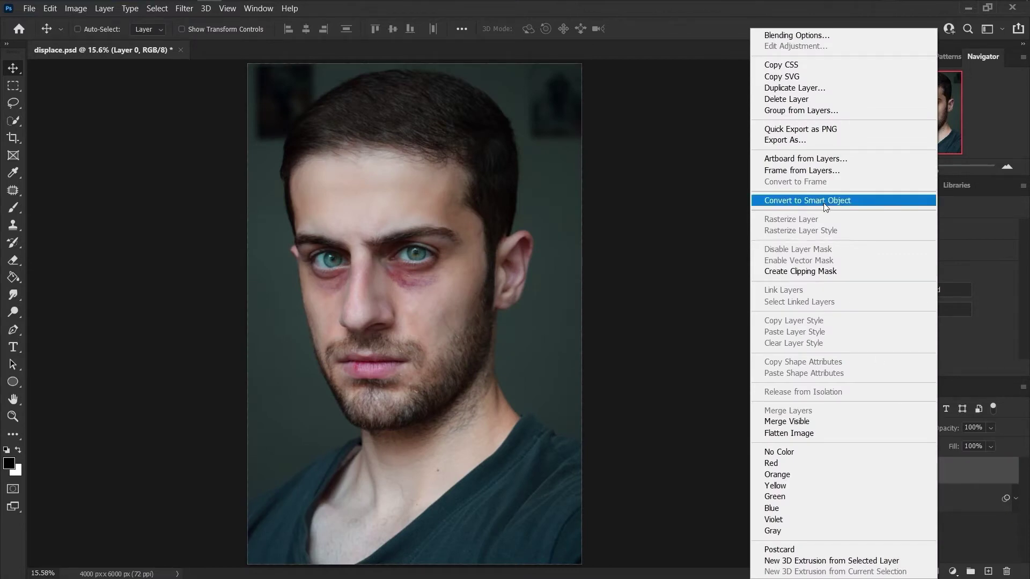
{"action": "left_click", "coordinate": [807, 200]}
- Make the portrait black and white with a Black & White adjustment
{"action": "left_click", "coordinate": [79, 11]}
{"action": "mouse_move", "coordinate": [90, 41]}
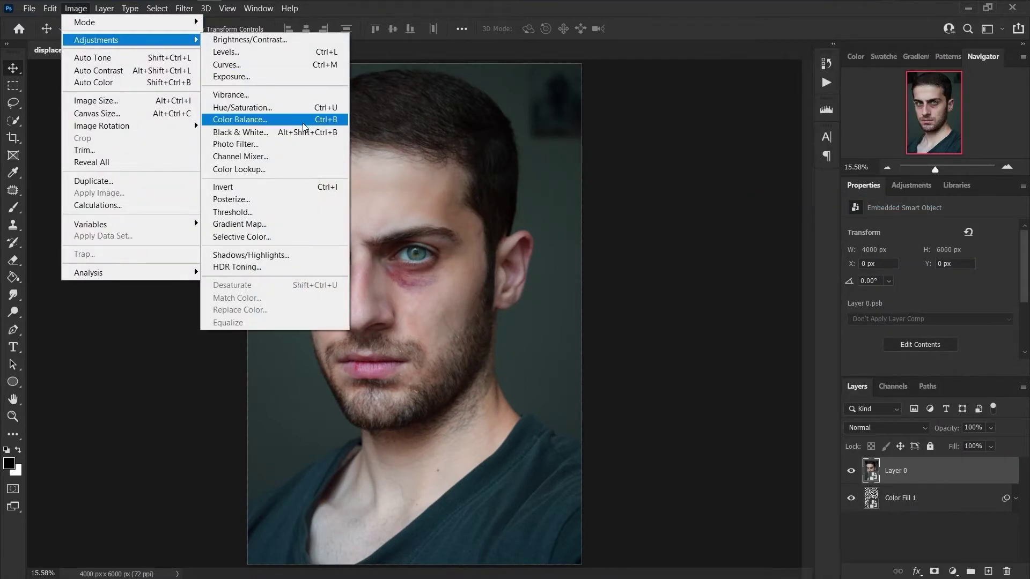
{"action": "left_click", "coordinate": [230, 132]}
{"action": "left_click", "coordinate": [615, 99]}
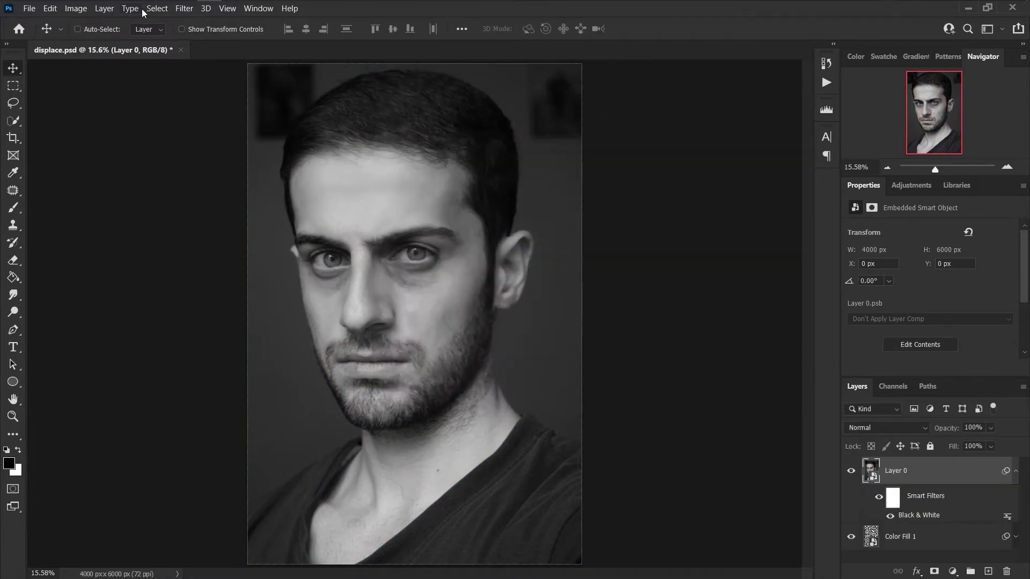
- Start a Field Blur with the centre pin on the face reduced to about 2 px
{"action": "left_click", "coordinate": [184, 8]}
{"action": "mouse_move", "coordinate": [224, 184]}
{"action": "left_click", "coordinate": [370, 182]}
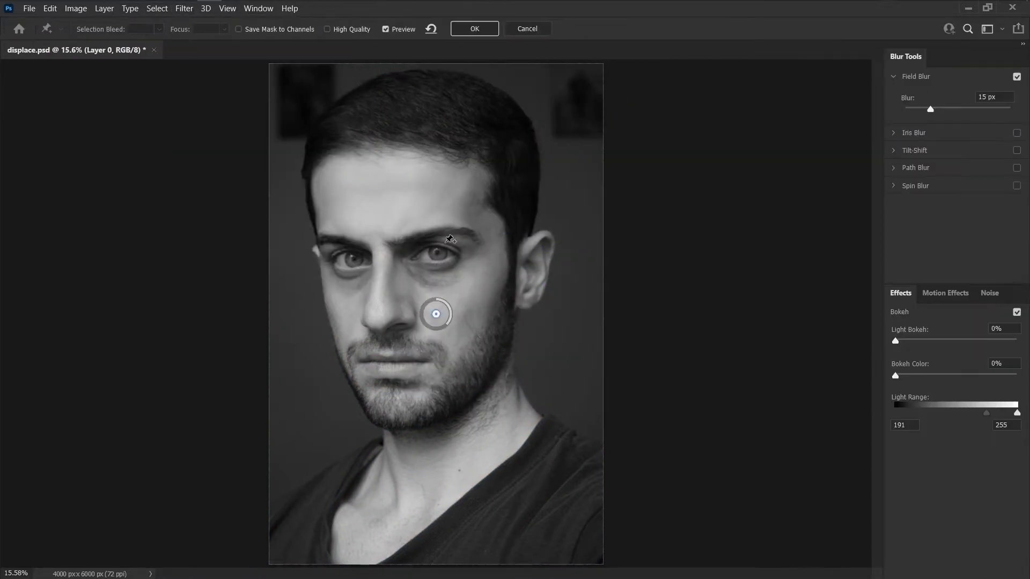
{"action": "left_click_drag", "start_coordinate": [449, 312], "coordinate": [445, 306]}
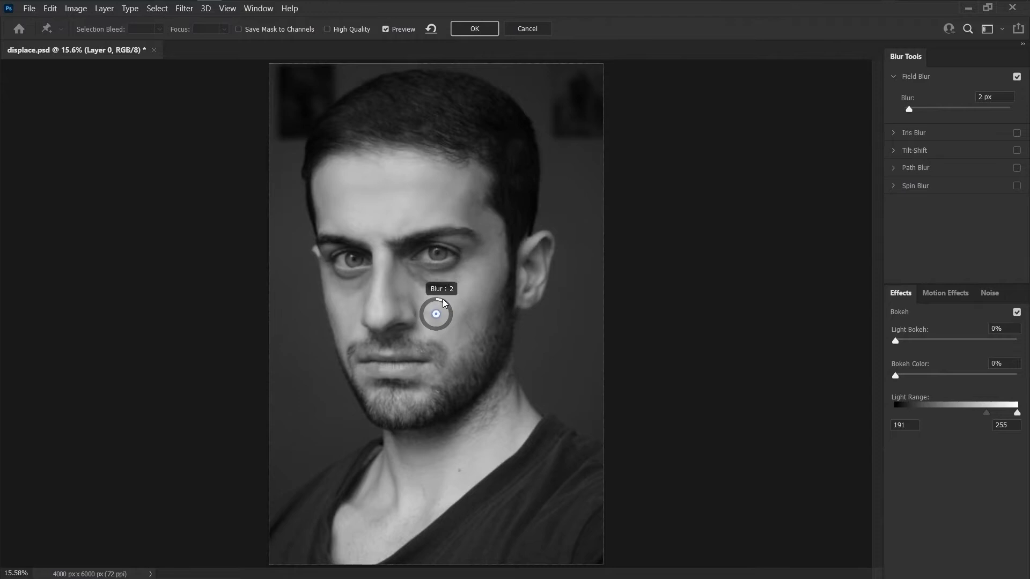
- Add strong blur pins at the portrait's lower left, lower right and upper right
{"action": "left_click", "coordinate": [311, 502]}
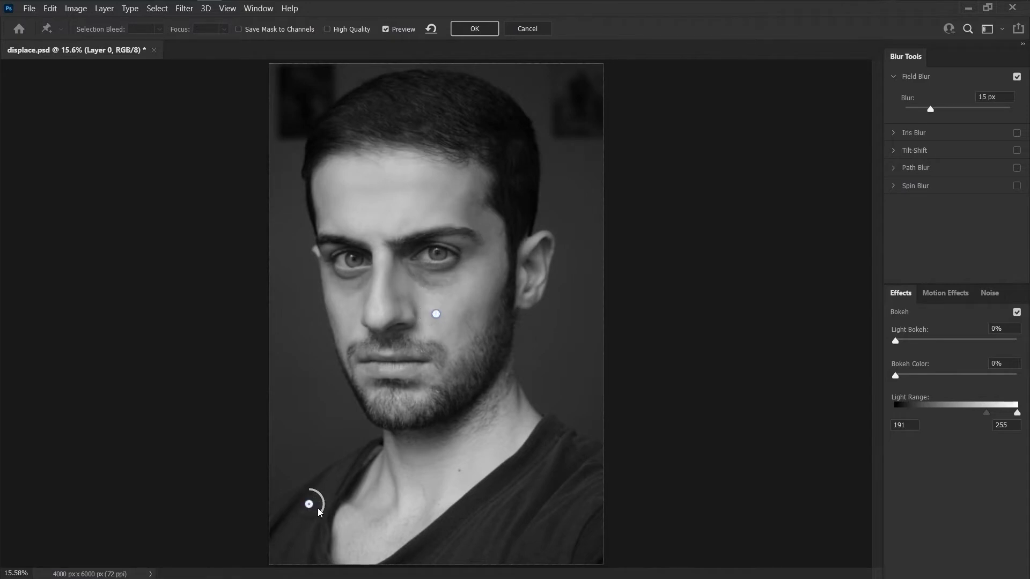
{"action": "left_click_drag", "start_coordinate": [303, 492], "coordinate": [294, 502]}
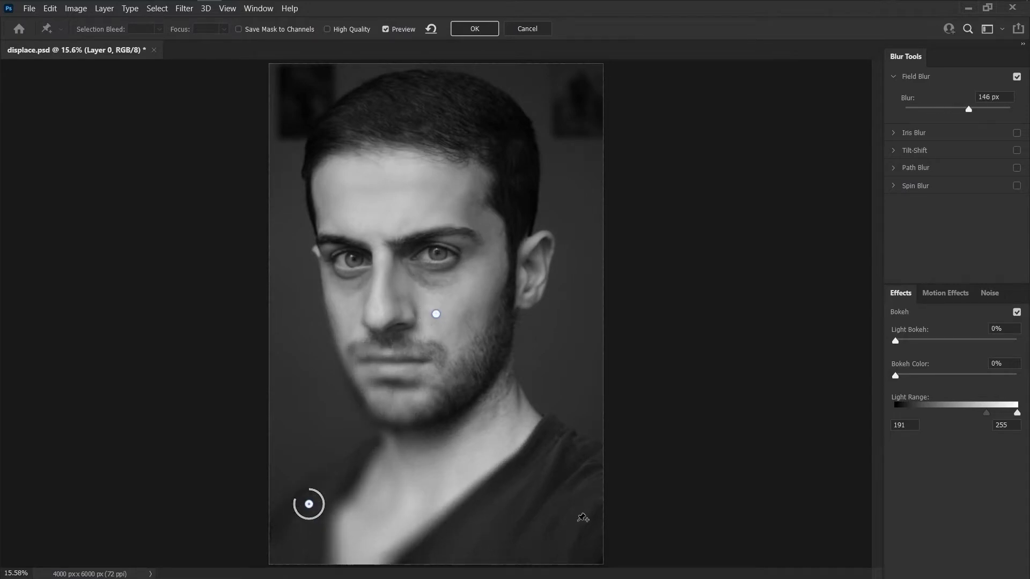
{"action": "left_click", "coordinate": [582, 479]}
{"action": "left_click_drag", "start_coordinate": [583, 465], "coordinate": [568, 481]}
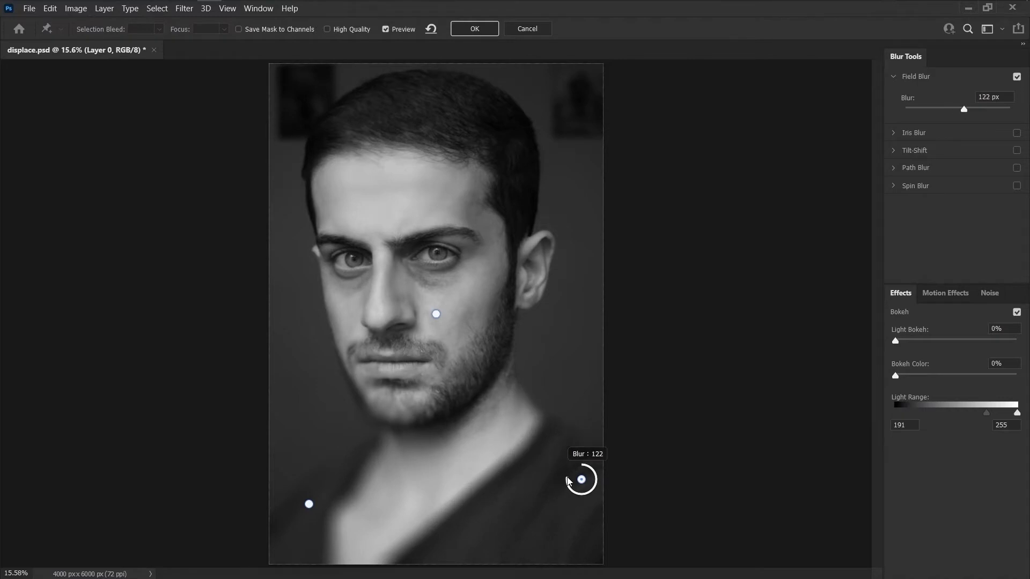
{"action": "left_click", "coordinate": [581, 203]}
{"action": "left_click_drag", "start_coordinate": [582, 189], "coordinate": [573, 253]}
- Add blur pins on the hair, left of the face and one at 69 px, then apply
{"action": "left_click", "coordinate": [451, 111]}
{"action": "left_click_drag", "start_coordinate": [465, 110], "coordinate": [439, 114]}
{"action": "left_click", "coordinate": [287, 246]}
{"action": "left_click_drag", "start_coordinate": [284, 241], "coordinate": [283, 274]}
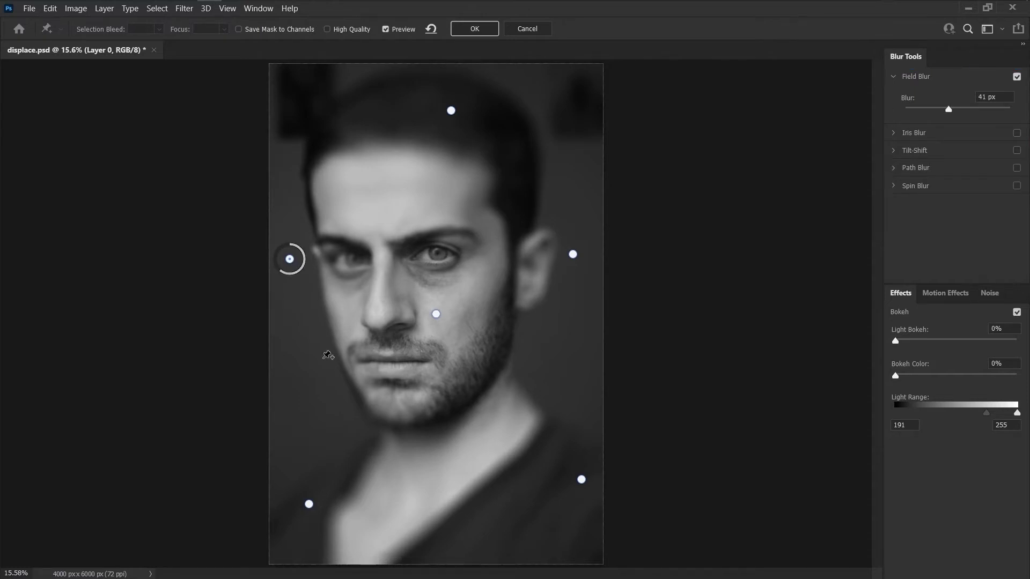
{"action": "left_click", "coordinate": [323, 379]}
{"action": "left_click_drag", "start_coordinate": [324, 399], "coordinate": [312, 390]}
{"action": "left_click", "coordinate": [474, 29]}
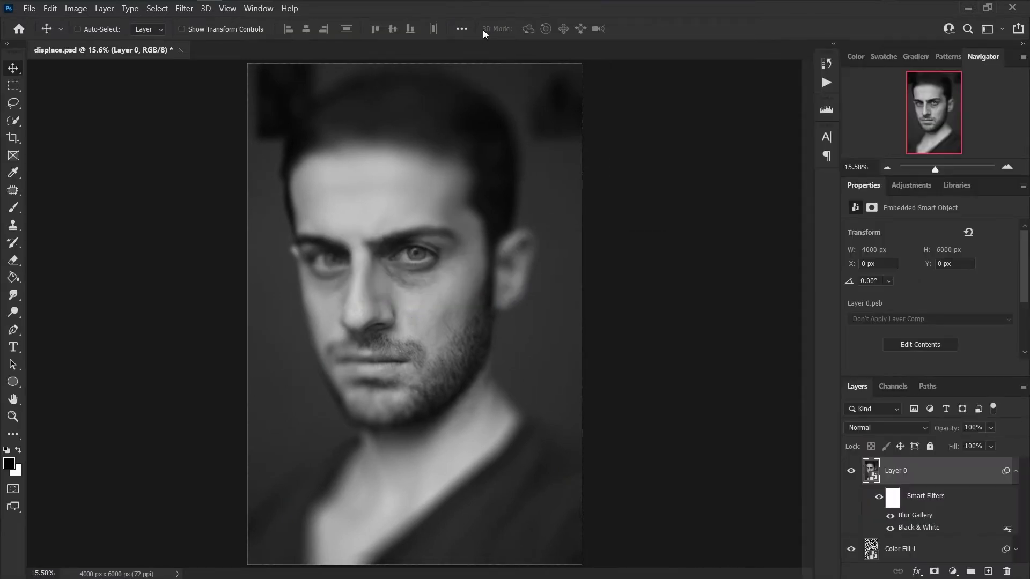
- Auto-tone the image and add a Curves layer, clipped to the photo, that darkens it
{"action": "left_click", "coordinate": [74, 10]}
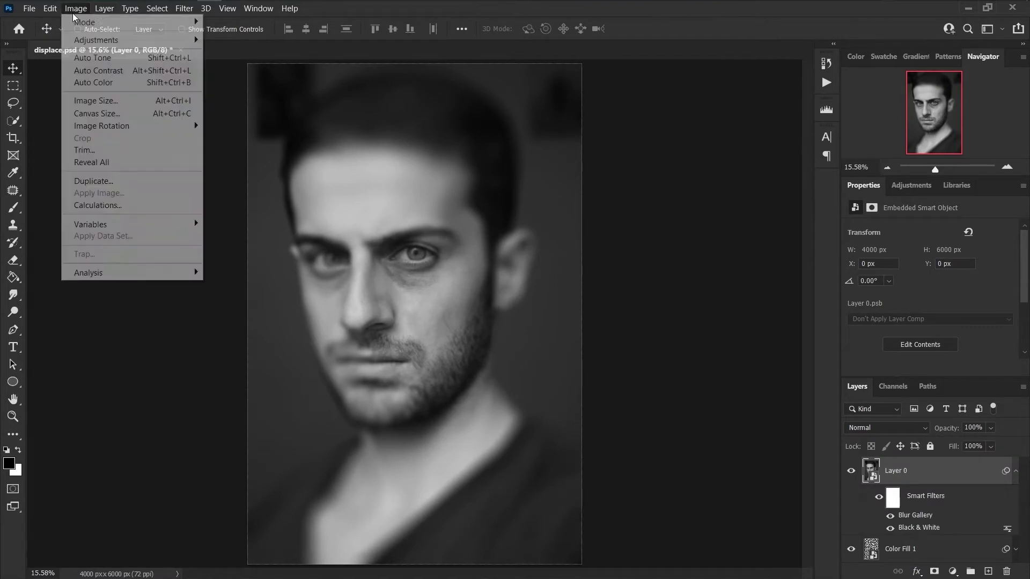
{"action": "left_click", "coordinate": [107, 58]}
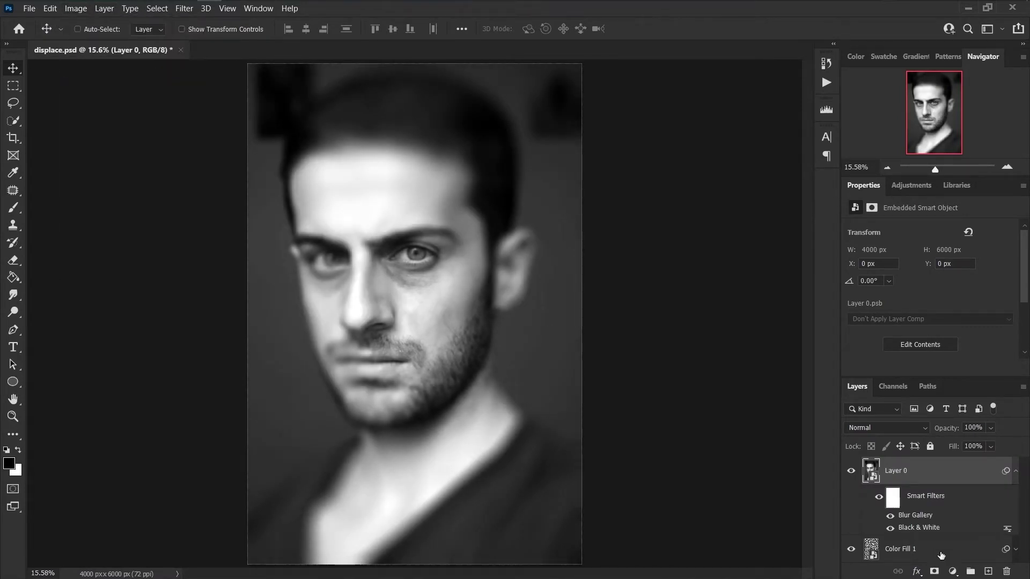
{"action": "left_click", "coordinate": [953, 572]}
{"action": "left_click", "coordinate": [955, 407]}
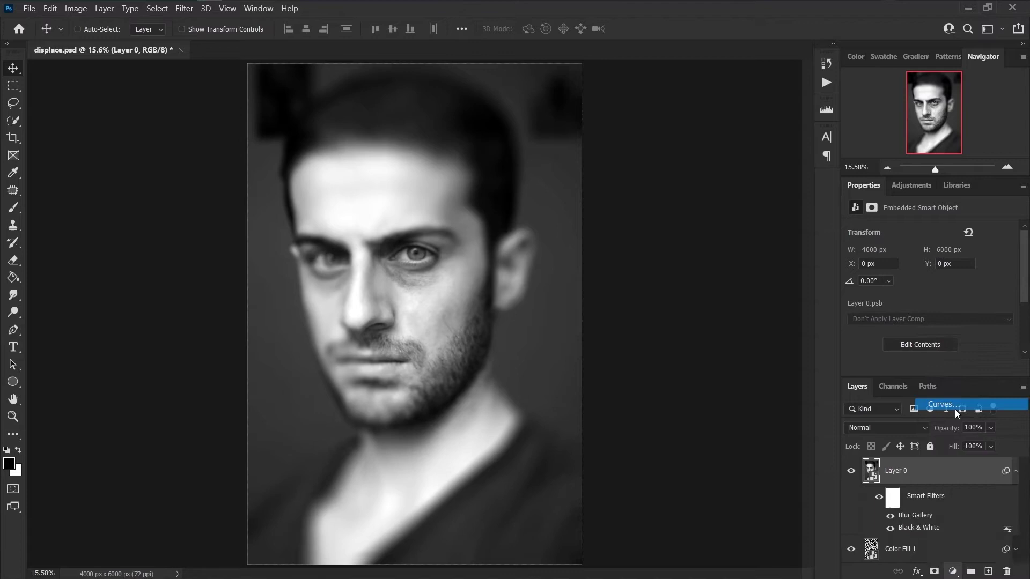
{"action": "left_click", "coordinate": [928, 368]}
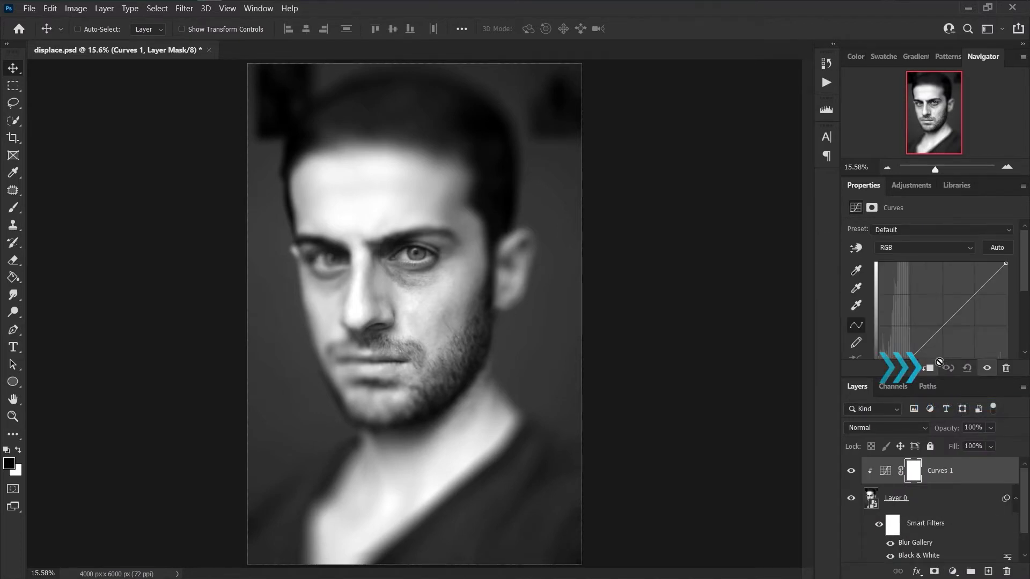
{"action": "left_click_drag", "start_coordinate": [947, 306], "coordinate": [962, 339]}
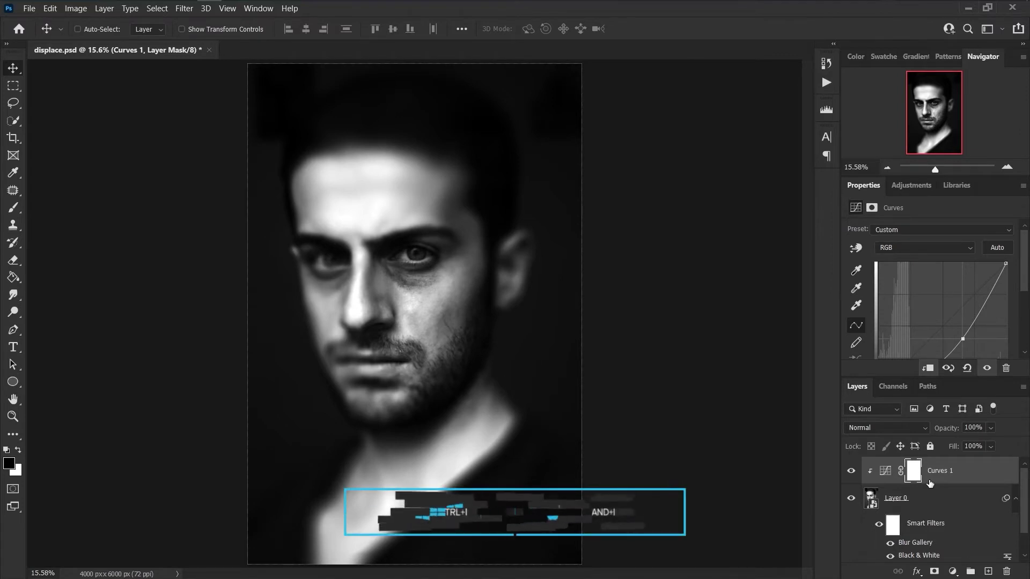
- Invert the Curves 1 mask and paint white over shoulder and chest with a 2174 brush
{"action": "key", "text": "ctrl+i"}
{"action": "left_click", "coordinate": [20, 209]}
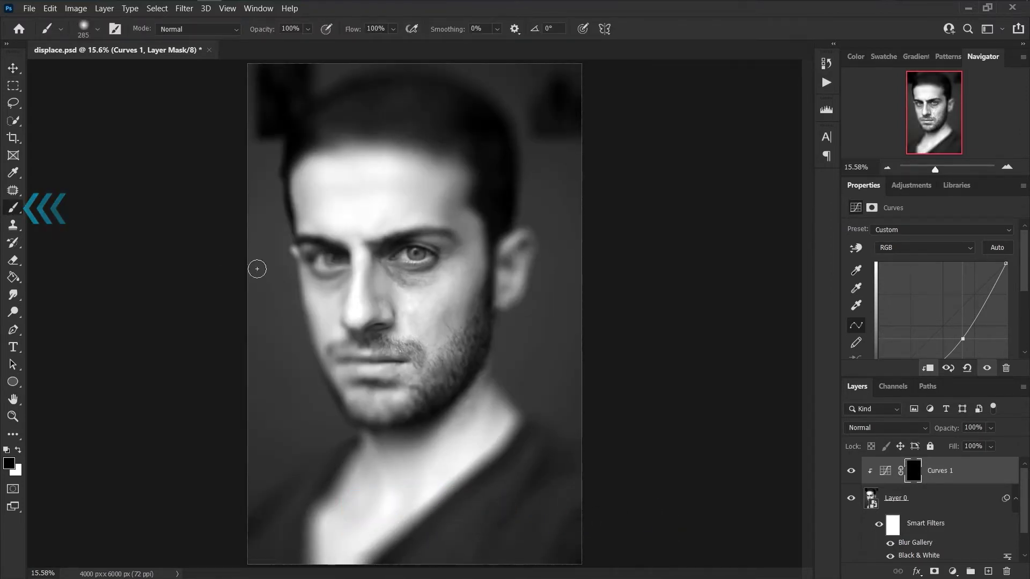
{"action": "left_click_drag", "start_coordinate": [258, 268], "coordinate": [275, 494]}
{"action": "left_click", "coordinate": [19, 451]}
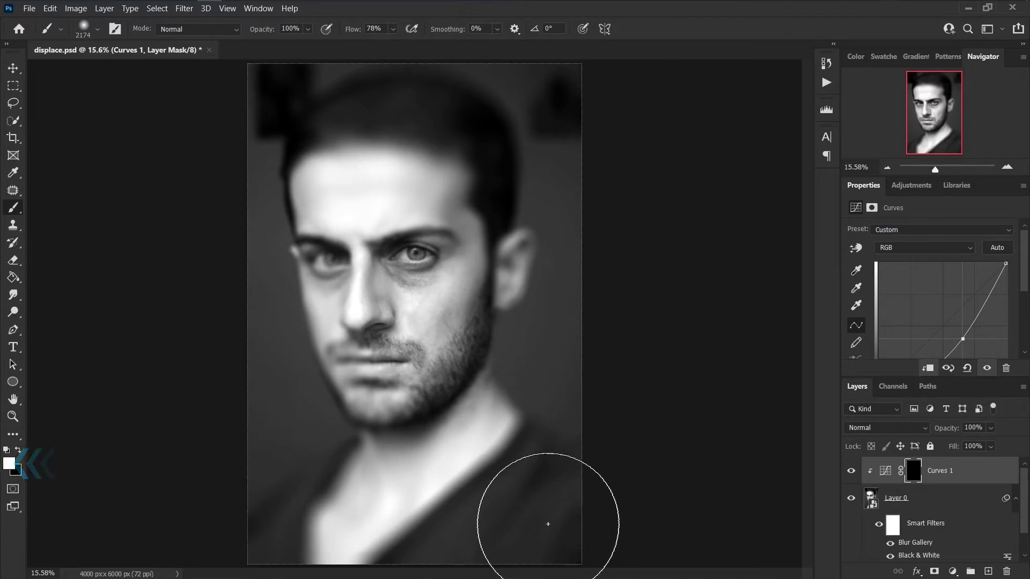
{"action": "mouse_move", "coordinate": [547, 526]}
{"action": "left_mouse_down"}
{"action": "mouse_move", "coordinate": [472, 547]}
{"action": "mouse_move", "coordinate": [260, 494]}
{"action": "mouse_move", "coordinate": [264, 375]}
{"action": "mouse_move", "coordinate": [248, 103]}
{"action": "mouse_move", "coordinate": [179, 345]}
{"action": "mouse_move", "coordinate": [563, 149]}
{"action": "mouse_move", "coordinate": [527, 473]}
{"action": "mouse_move", "coordinate": [464, 507]}
{"action": "left_mouse_up"}
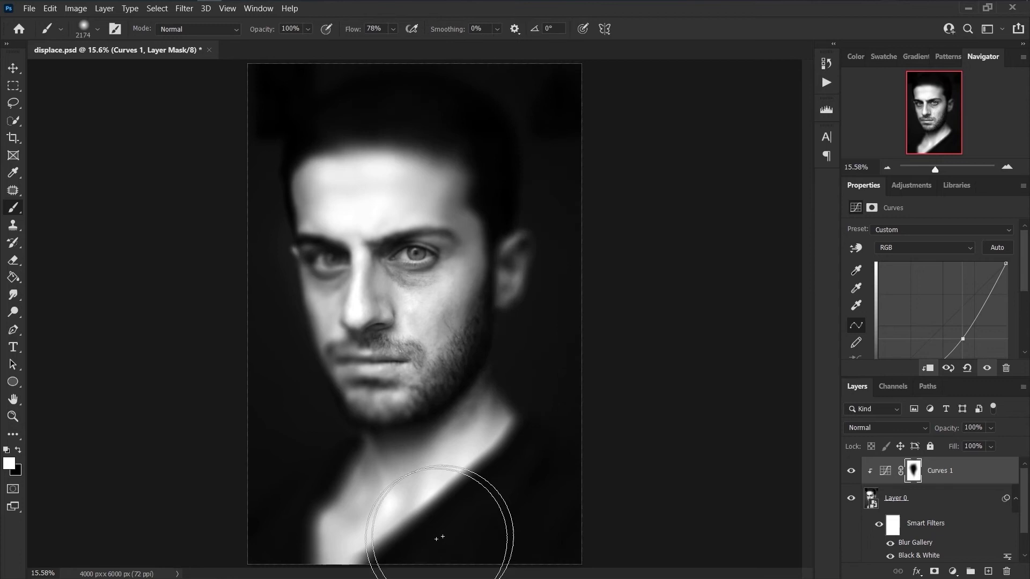
{"action": "left_click", "coordinate": [940, 503]}
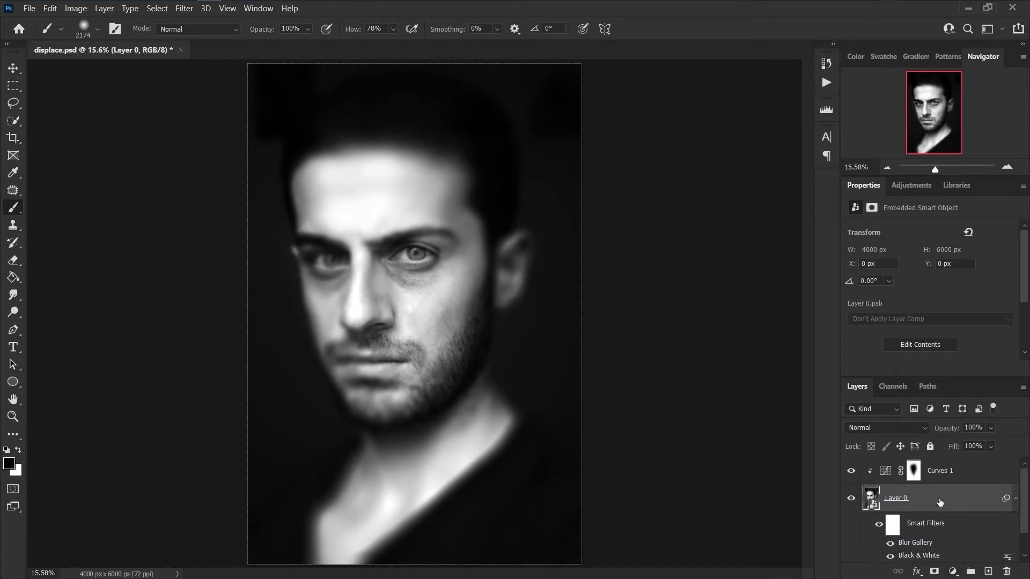
- Add a black Solid Color fill layer, Color Fill 2, below the portrait layer
{"action": "scroll", "coordinate": [939, 502], "scroll_direction": "down", "scroll_amount": 1}
{"action": "left_click", "coordinate": [956, 551]}
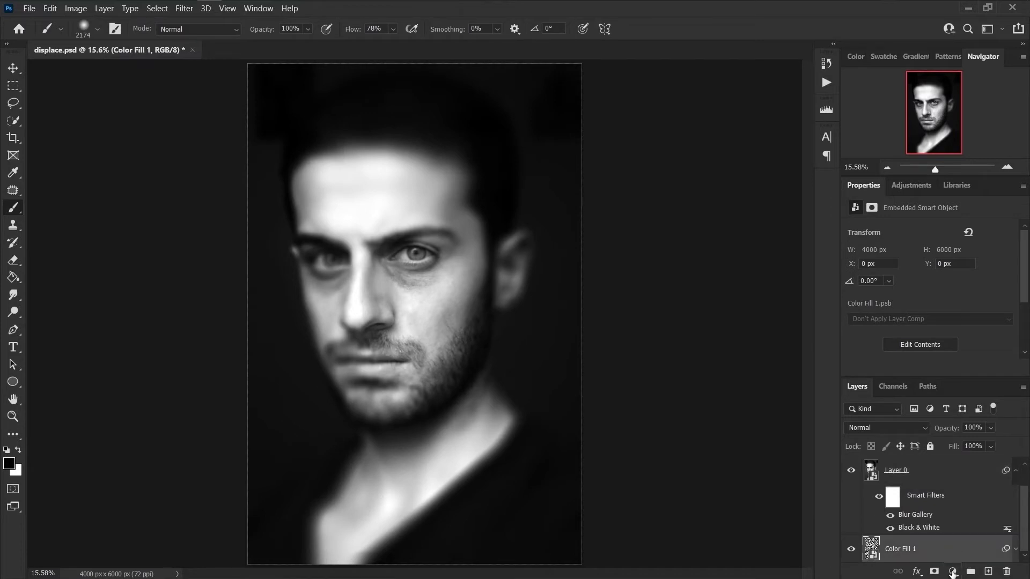
{"action": "left_click", "coordinate": [952, 572]}
{"action": "left_click", "coordinate": [965, 339]}
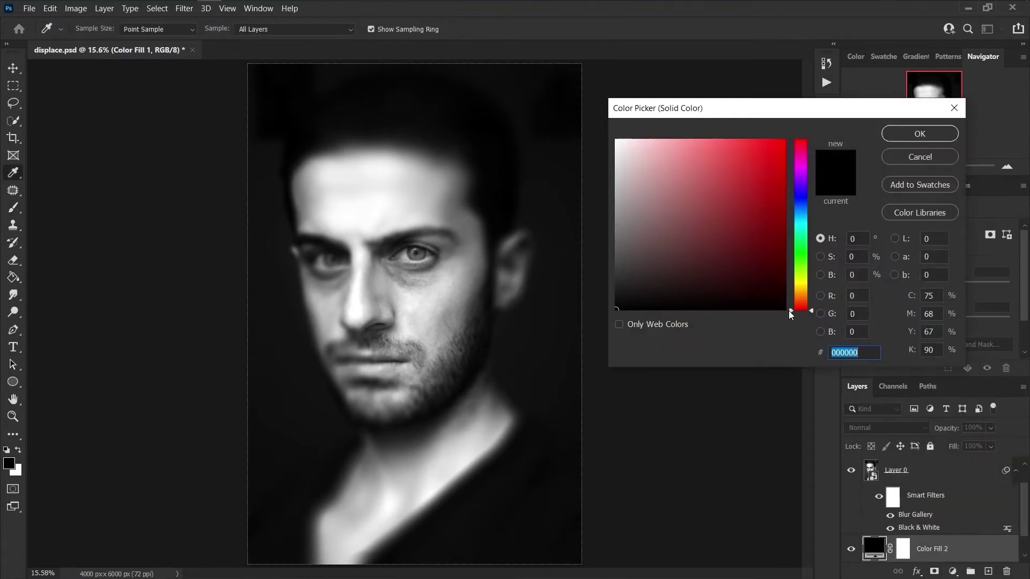
{"action": "left_click", "coordinate": [894, 139]}
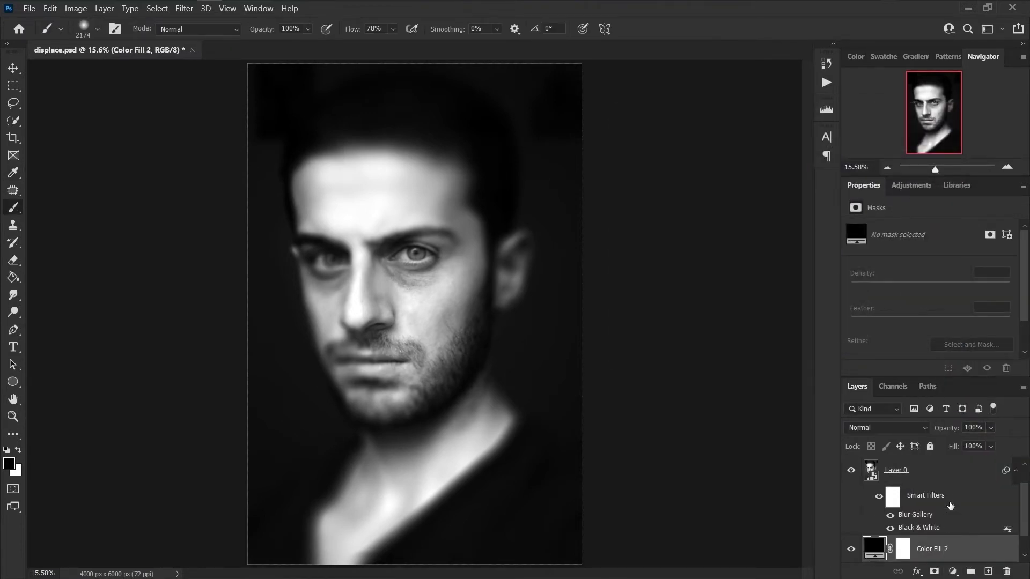
- Mask Layer 0 and paint black with a large brush to fade the shoulder into black
{"action": "left_click", "coordinate": [927, 470]}
{"action": "left_click", "coordinate": [935, 572]}
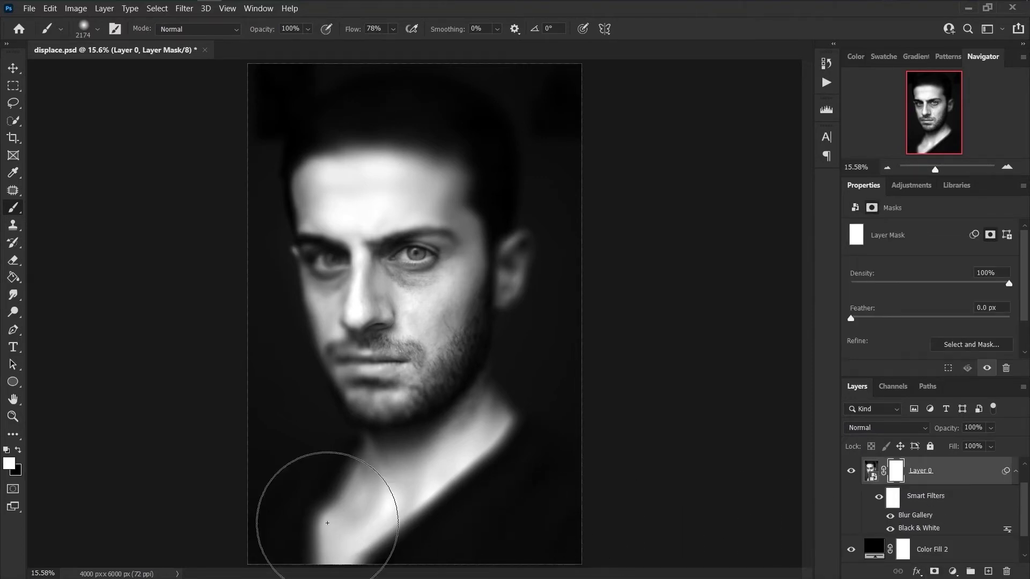
{"action": "key", "text": "x"}
{"action": "mouse_move", "coordinate": [490, 531]}
{"action": "left_mouse_down"}
{"action": "mouse_move", "coordinate": [282, 542]}
{"action": "mouse_move", "coordinate": [524, 437]}
{"action": "mouse_move", "coordinate": [340, 476]}
{"action": "mouse_move", "coordinate": [655, 552]}
{"action": "mouse_move", "coordinate": [360, 465]}
{"action": "left_mouse_up"}
{"action": "key", "text": "bracketright"}
{"action": "key", "text": "bracketright"}
{"action": "key", "text": "bracketright"}
{"action": "key", "text": "bracketright"}
{"action": "key", "text": "bracketright"}
{"action": "key", "text": "bracketright"}
{"action": "key", "text": "bracketright"}
{"action": "key", "text": "bracketright"}
{"action": "key", "text": "bracketright"}
{"action": "key", "text": "bracketright"}
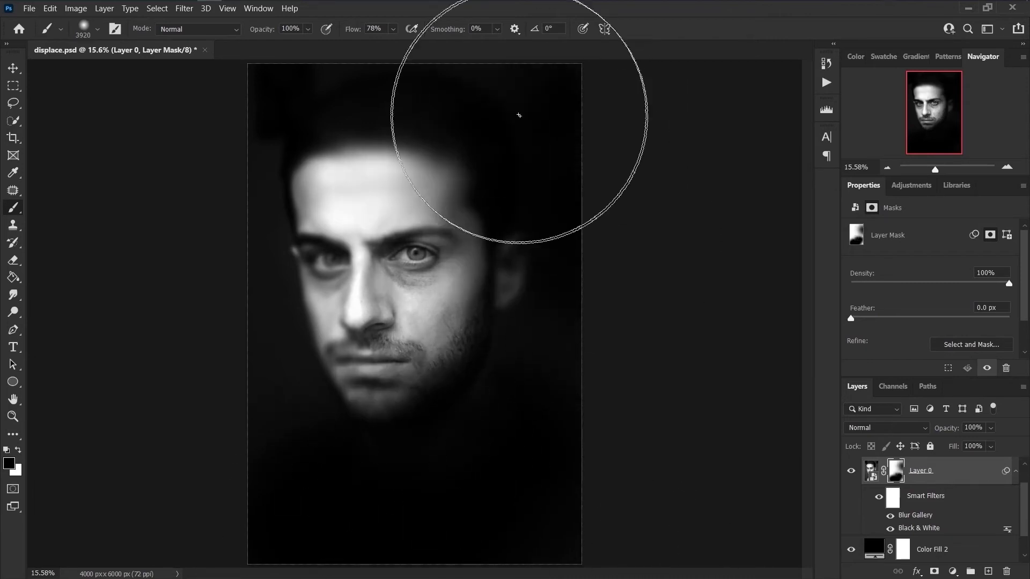
{"action": "key", "text": "v"}
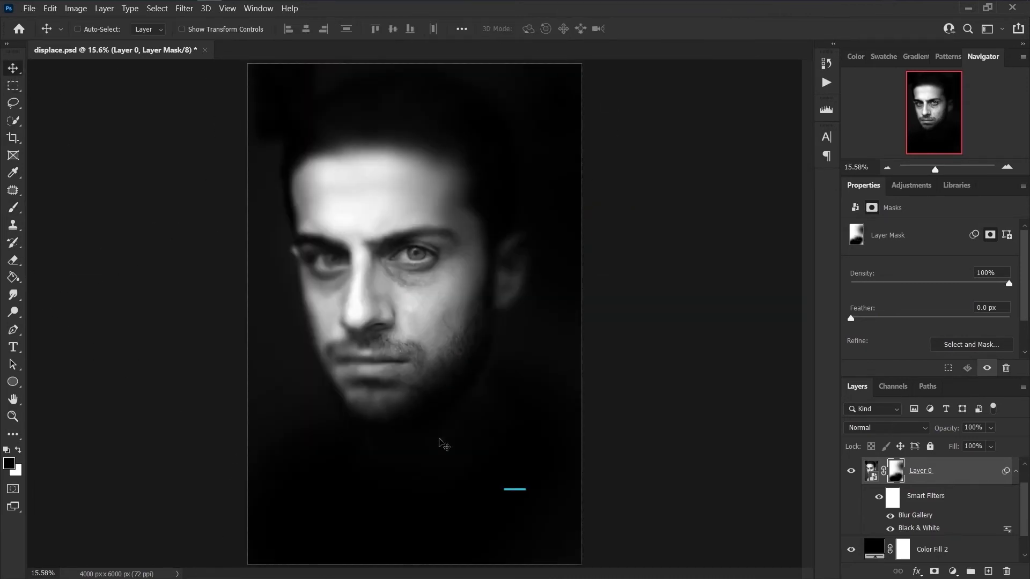
{"action": "left_click", "coordinate": [960, 549]}
{"action": "scroll", "coordinate": [970, 528], "scroll_direction": "up", "scroll_amount": 1}
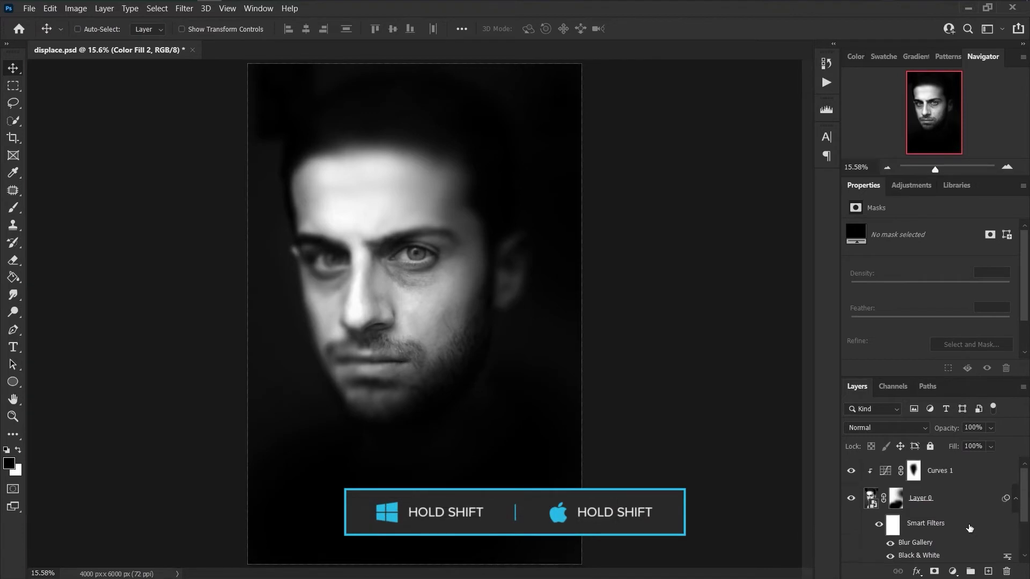
- Convert Curves 1, Layer 0 and Color Fill 2 into one smart object blended in Hard Light
{"action": "left_click", "coordinate": [972, 479], "text": "shift"}
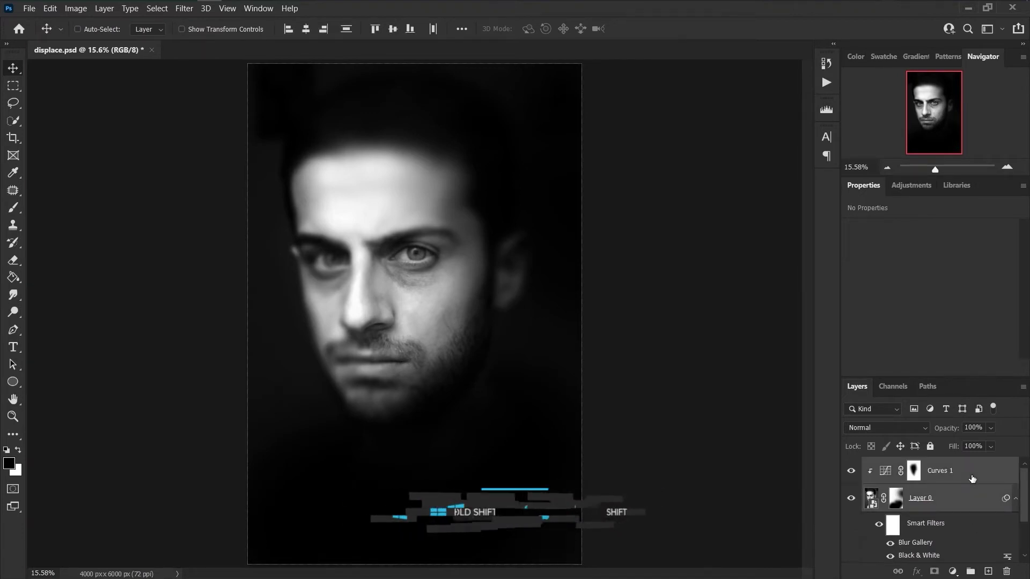
{"action": "right_click", "coordinate": [972, 478]}
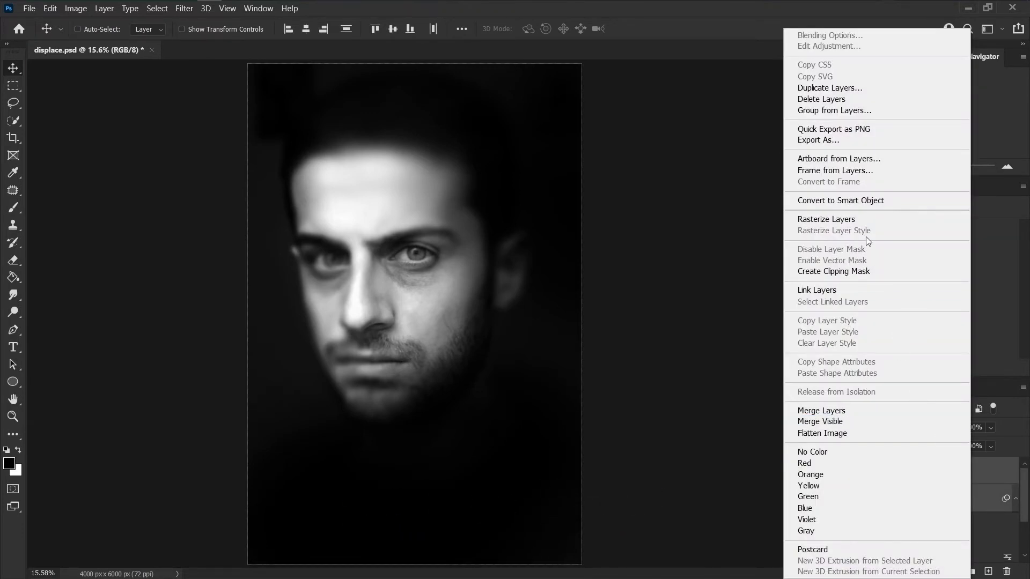
{"action": "left_click", "coordinate": [856, 201]}
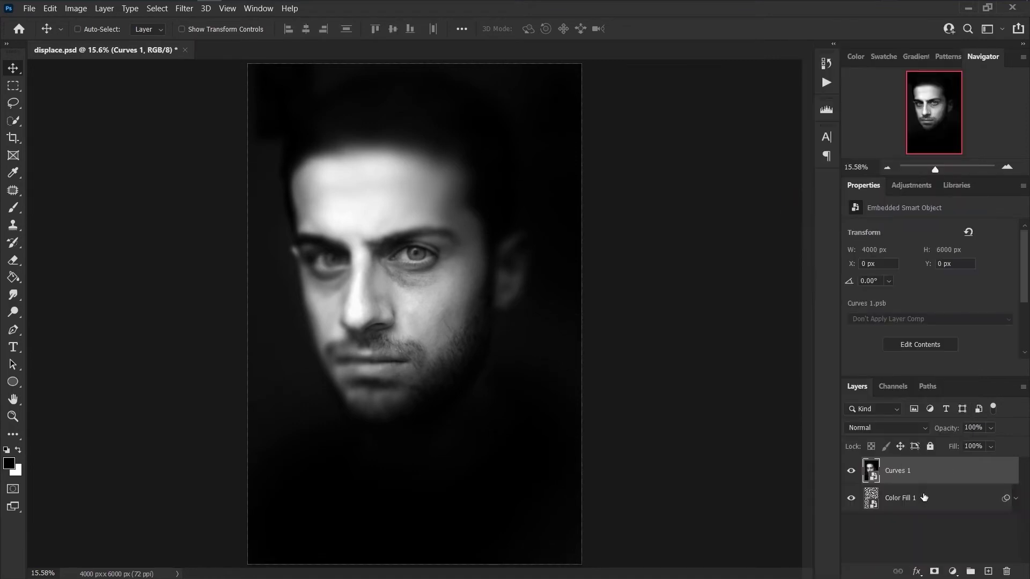
{"action": "left_click", "coordinate": [889, 429]}
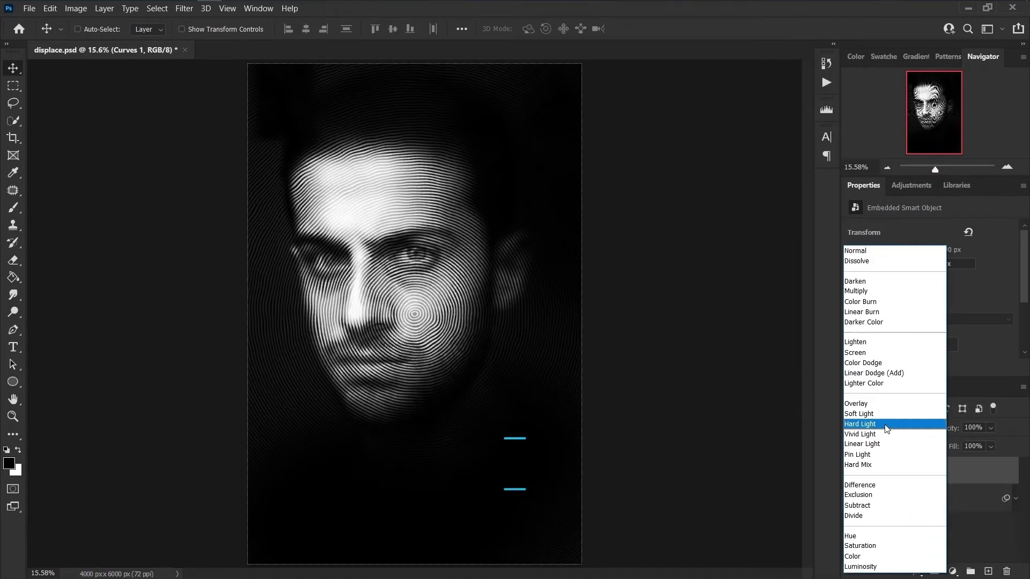
{"action": "left_click", "coordinate": [886, 425]}
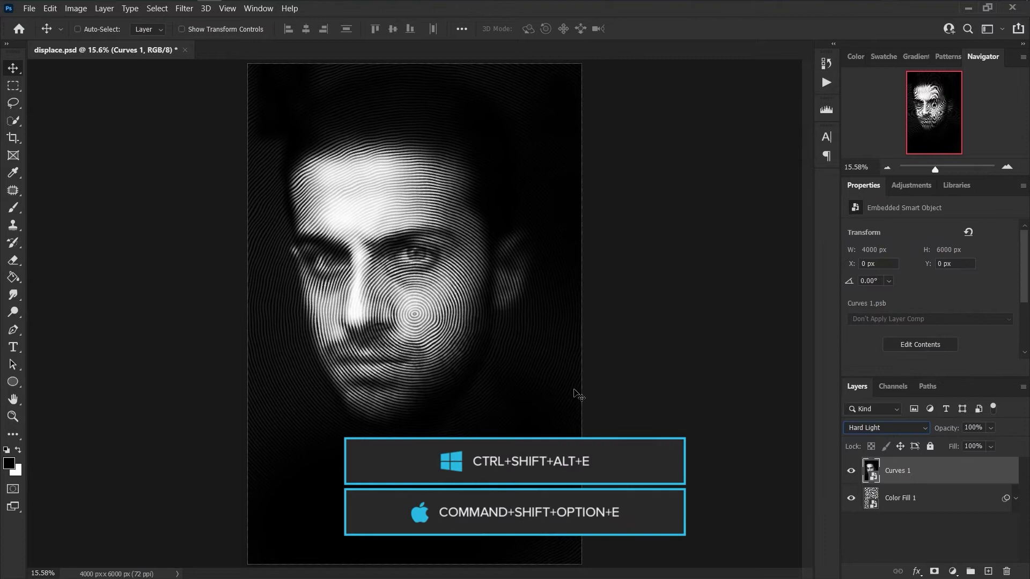
- Stamp all visible layers into a new Layer 1 and convert it to a smart object
{"action": "key", "text": "ctrl+shift+alt+e"}
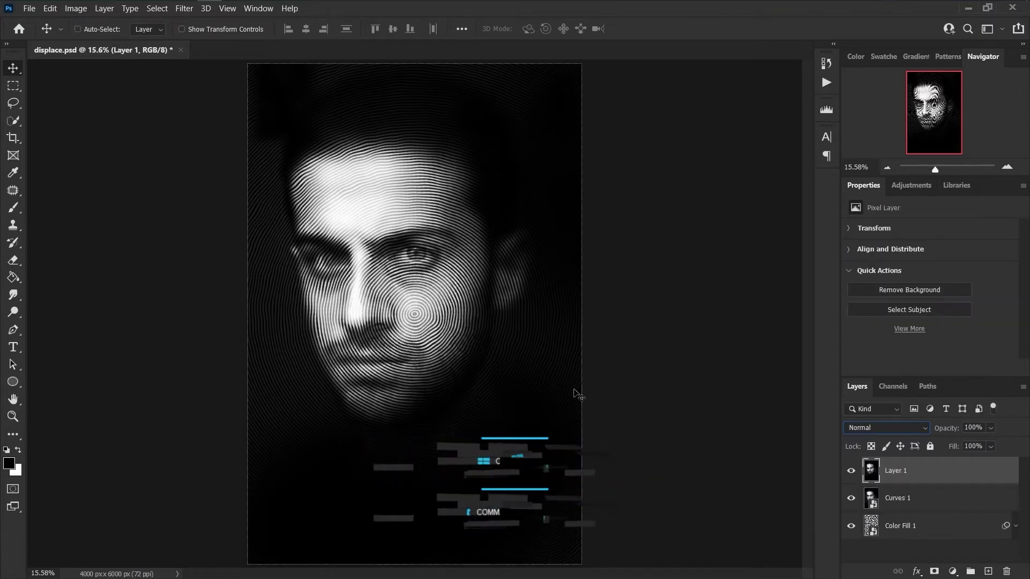
{"action": "right_click", "coordinate": [948, 471]}
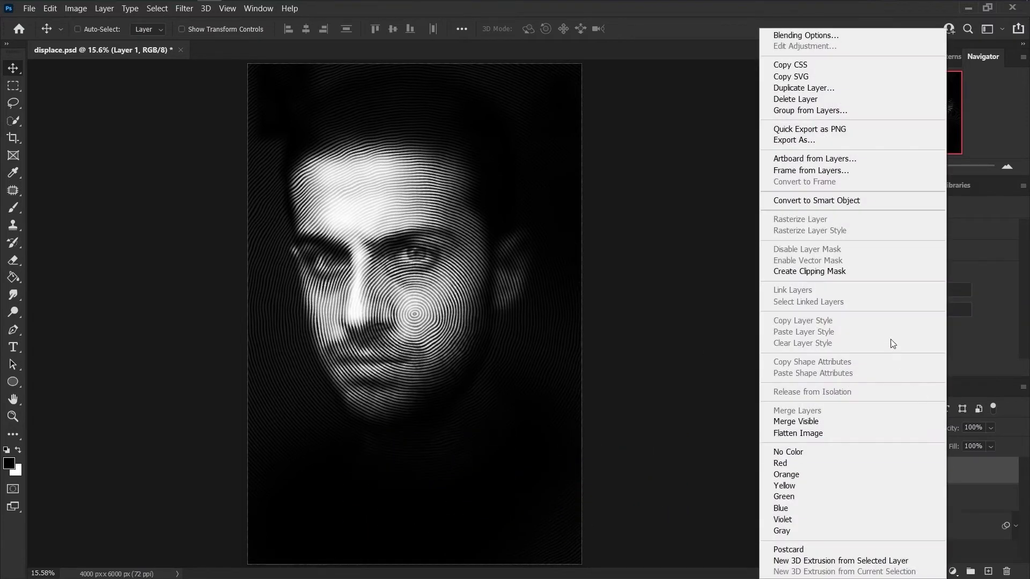
{"action": "left_click", "coordinate": [834, 200]}
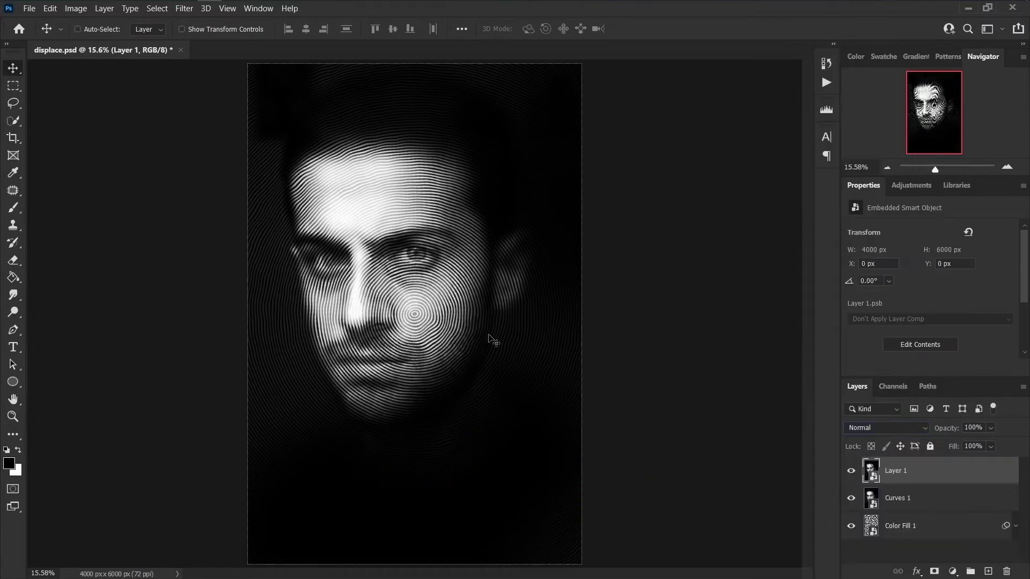
- Apply a Spin Radial Blur with Amount 10 to Layer 1
{"action": "left_click", "coordinate": [190, 11]}
{"action": "mouse_move", "coordinate": [223, 169]}
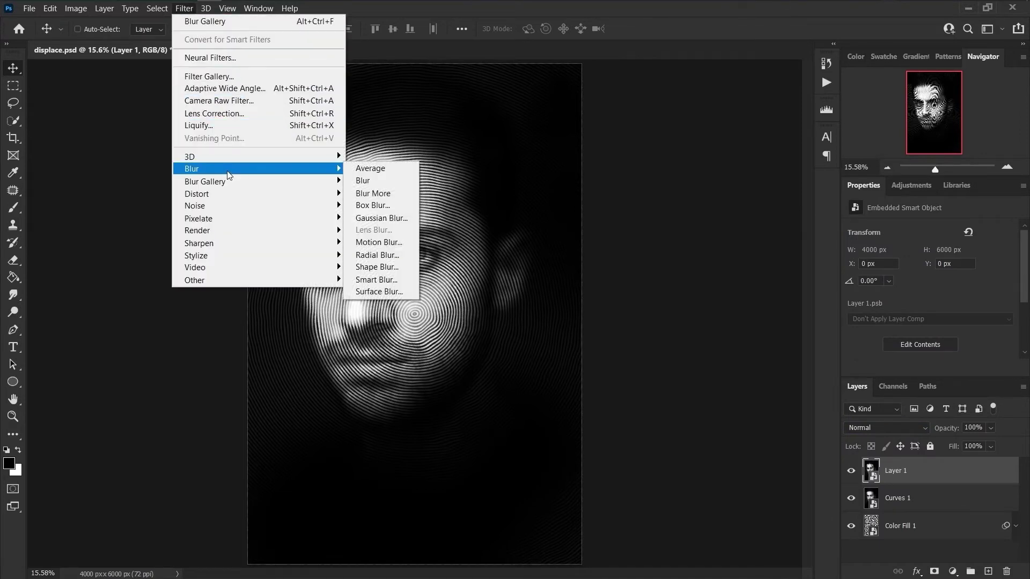
{"action": "left_click", "coordinate": [358, 256]}
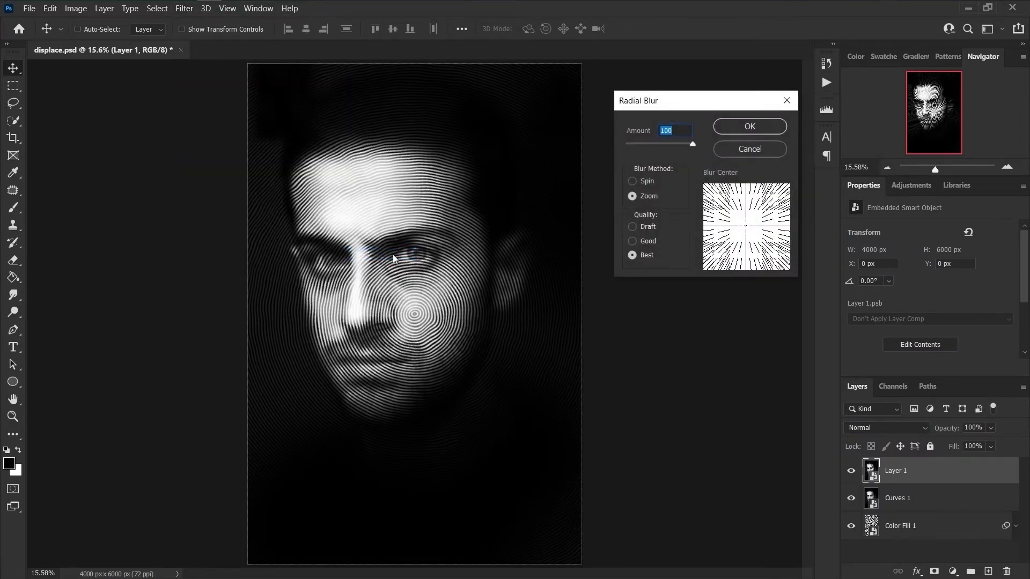
{"action": "left_click", "coordinate": [633, 181]}
{"action": "double_click", "coordinate": [666, 130]}
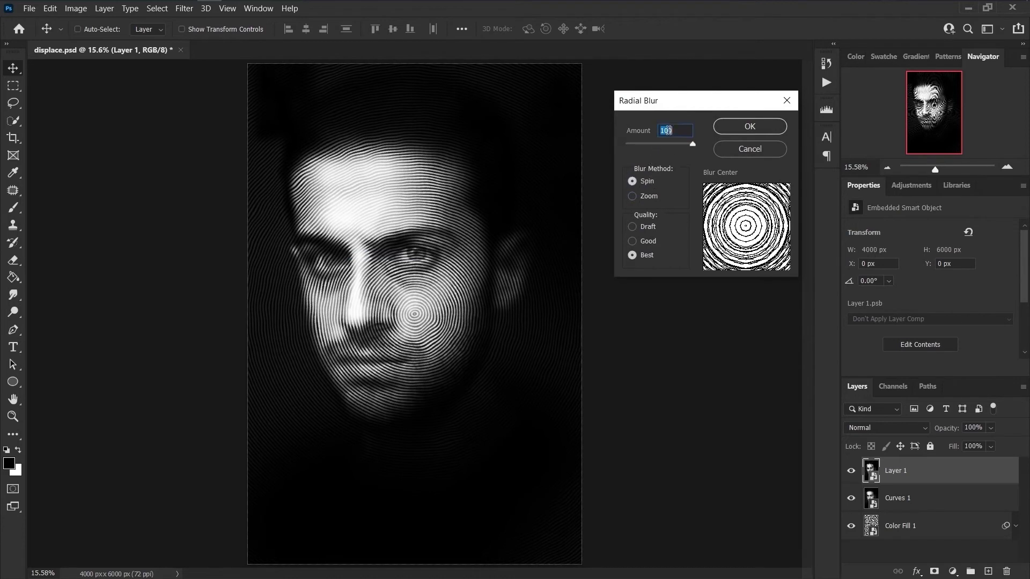
{"action": "type", "text": "10"}
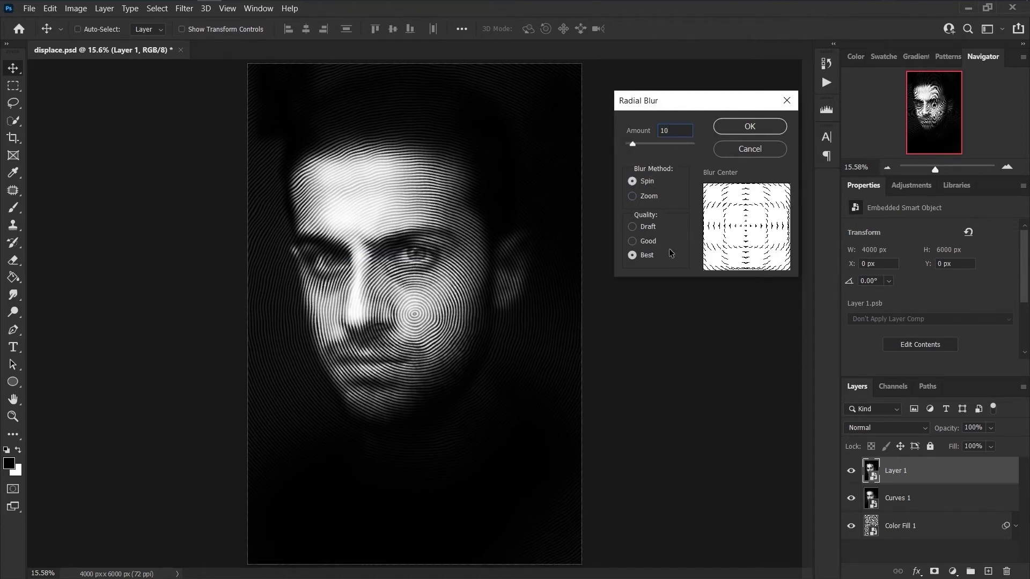
{"action": "left_click", "coordinate": [762, 130]}
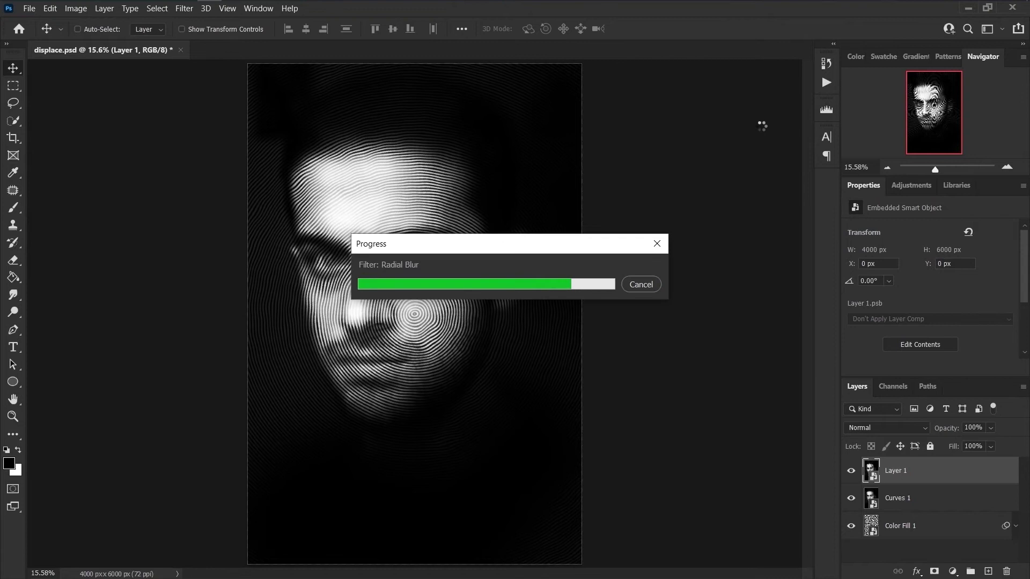
- Add a mask to Layer 1 and set a 1100 px brush to 70% opacity and 32% flow
{"action": "left_click", "coordinate": [934, 572]}
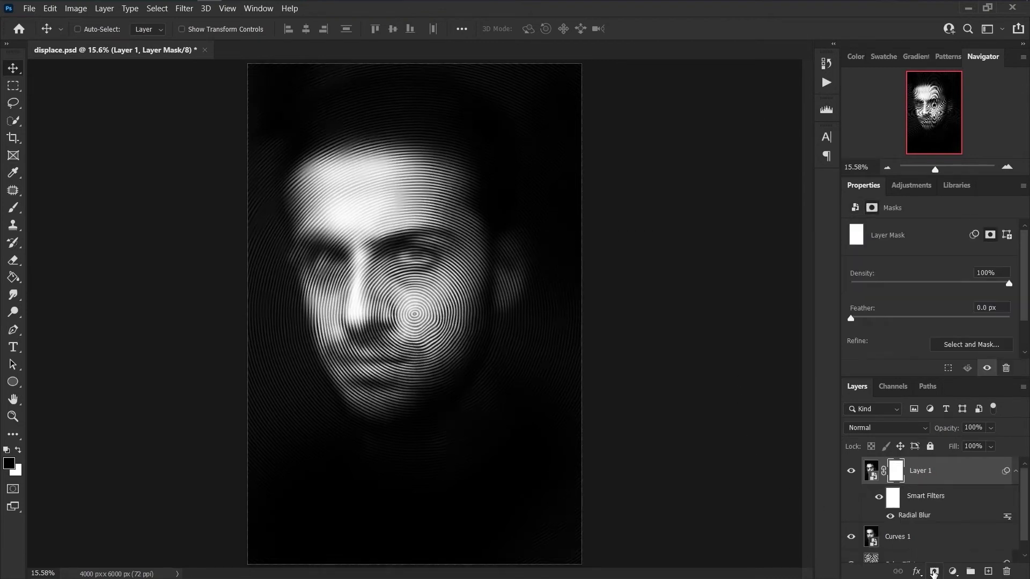
{"action": "left_click", "coordinate": [18, 209]}
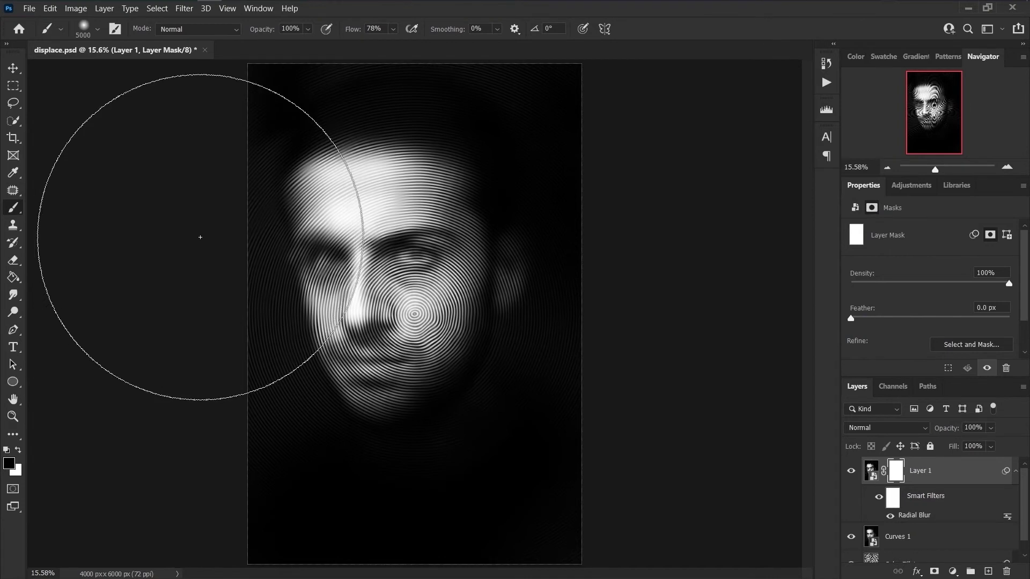
{"action": "left_click_drag", "start_coordinate": [269, 30], "coordinate": [249, 31]}
{"action": "left_click_drag", "start_coordinate": [350, 30], "coordinate": [323, 30]}
{"action": "key", "text": "Return"}
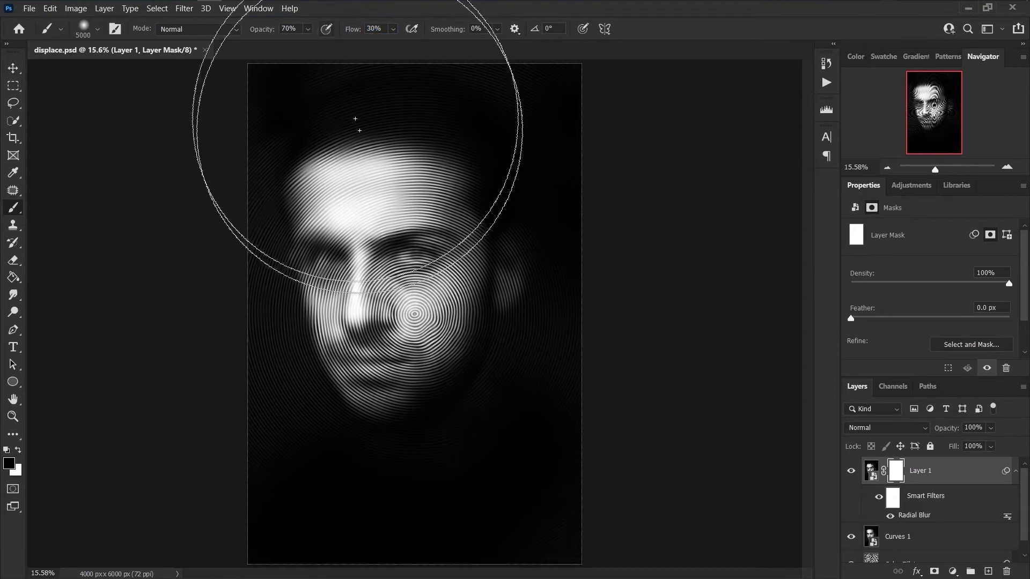
{"action": "scroll", "coordinate": [415, 276], "scroll_direction": "up", "scroll_amount": 2}
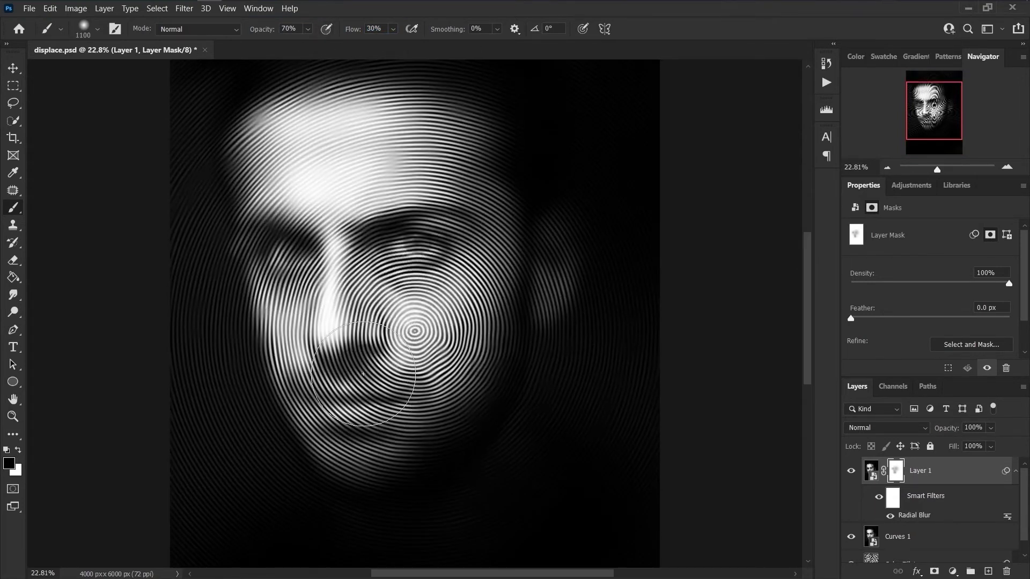
{"action": "scroll", "coordinate": [242, 230], "scroll_direction": "down", "scroll_amount": 2}
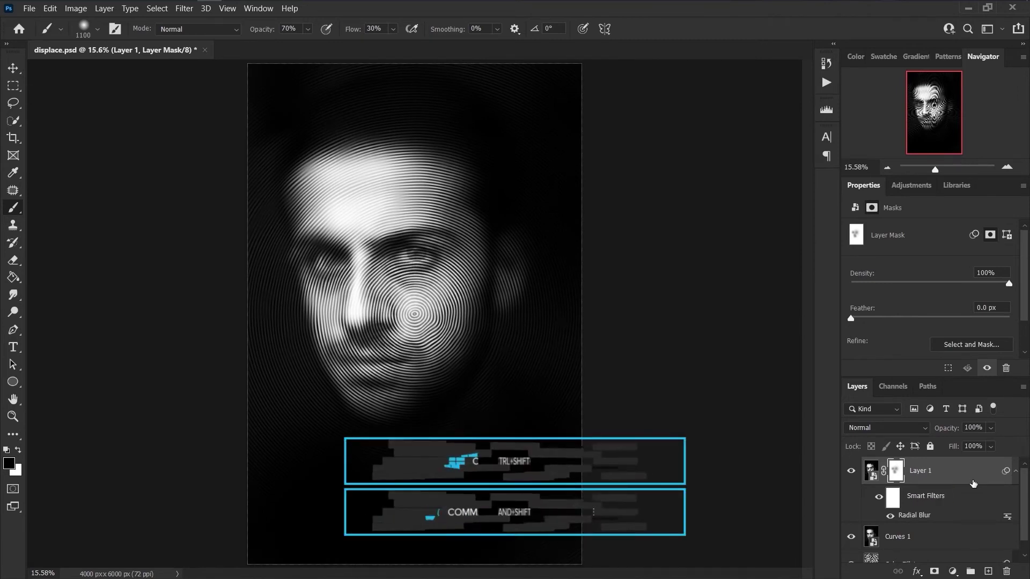
- Stamp visible layers into a smart object and apply a Zoom Radial Blur of amount 100
{"action": "key", "text": "ctrl+shift+alt+e"}
{"action": "right_click", "coordinate": [973, 483]}
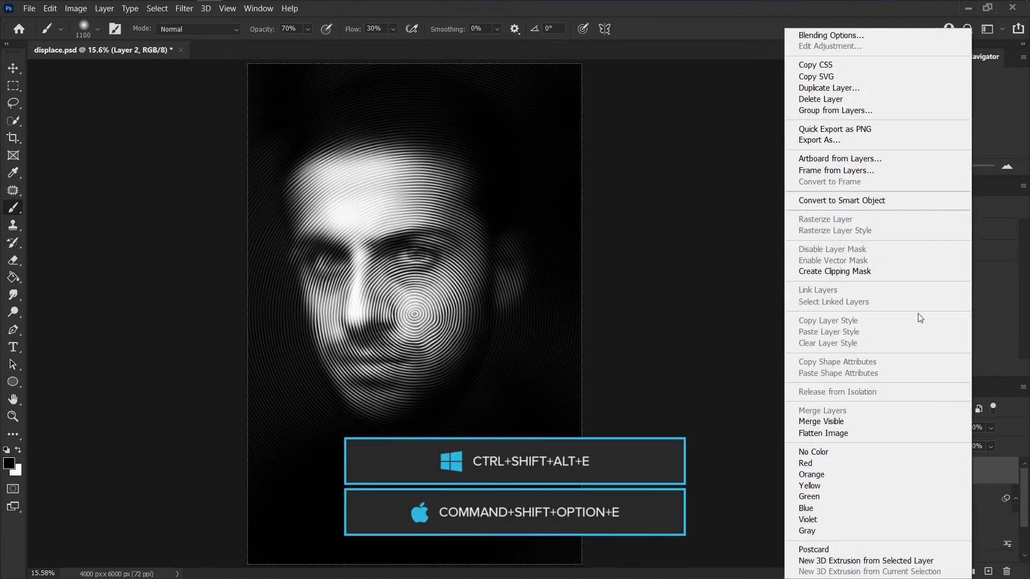
{"action": "left_click", "coordinate": [864, 202]}
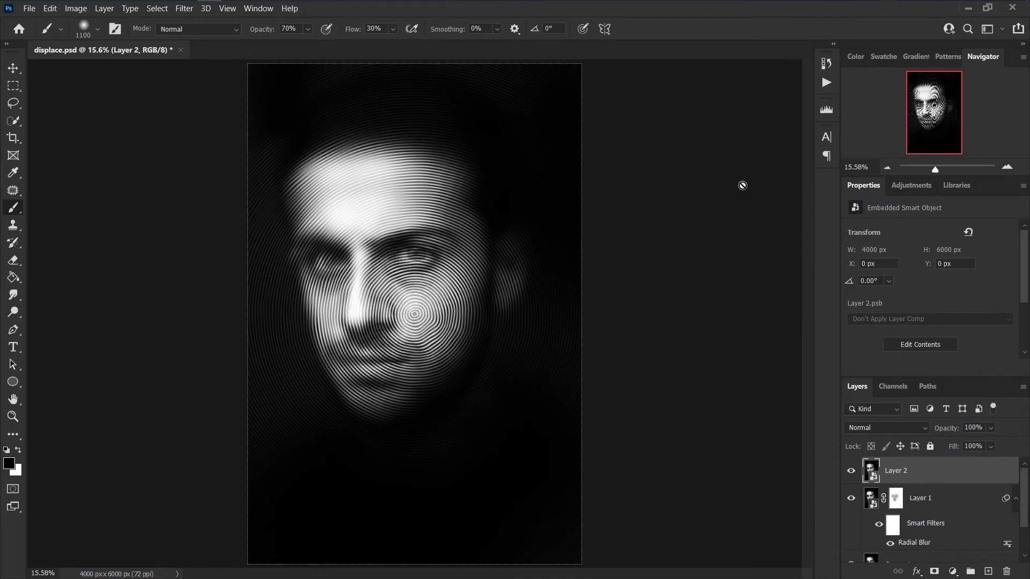
{"action": "left_click", "coordinate": [188, 10]}
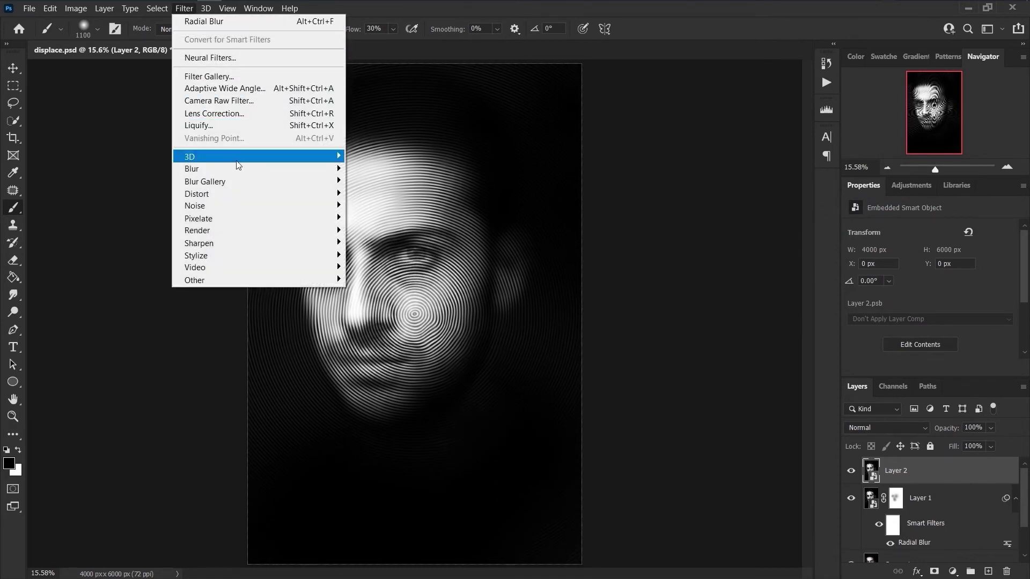
{"action": "mouse_move", "coordinate": [268, 169]}
{"action": "left_click", "coordinate": [400, 253]}
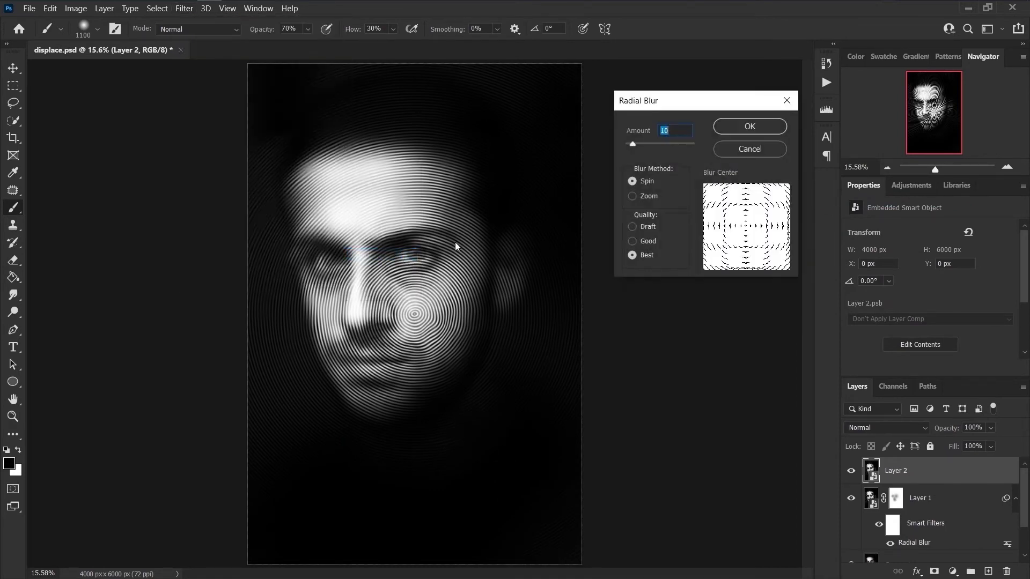
{"action": "left_click_drag", "start_coordinate": [640, 145], "coordinate": [692, 144]}
{"action": "left_click", "coordinate": [632, 196]}
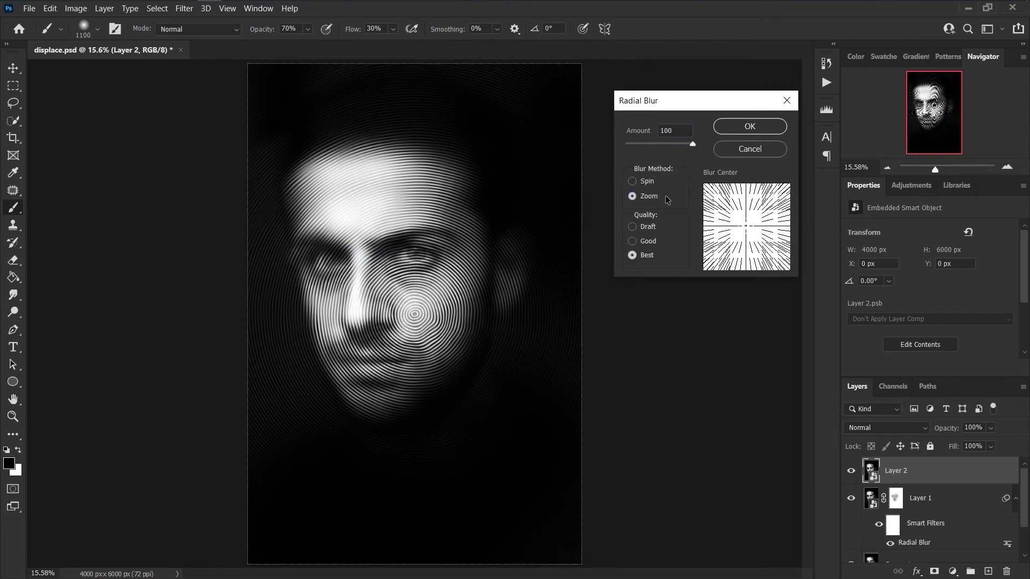
{"action": "left_click", "coordinate": [773, 133]}
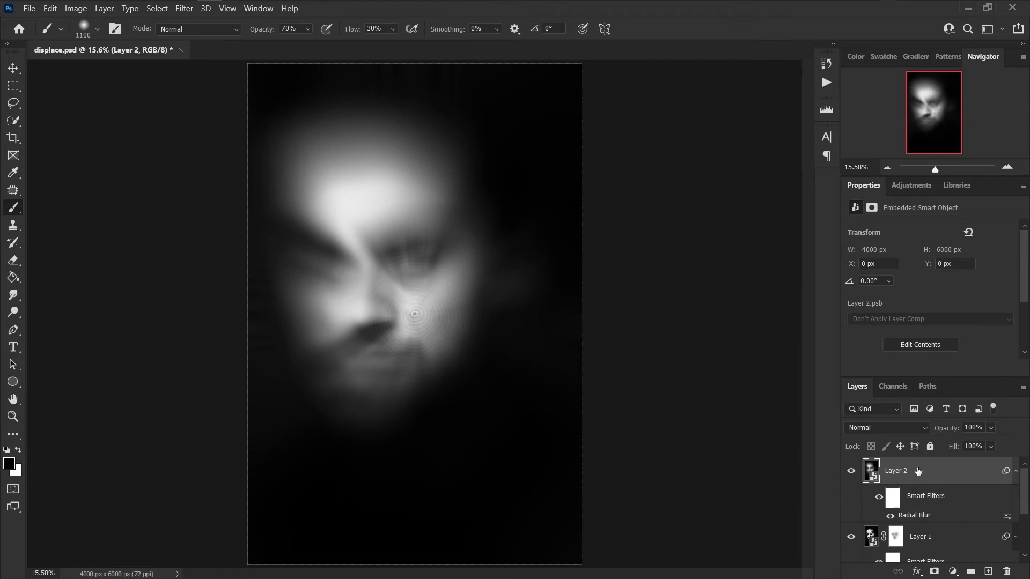
- Blend the blurred Layer 2 in Lighten mode at 70% opacity
{"action": "left_click", "coordinate": [910, 434]}
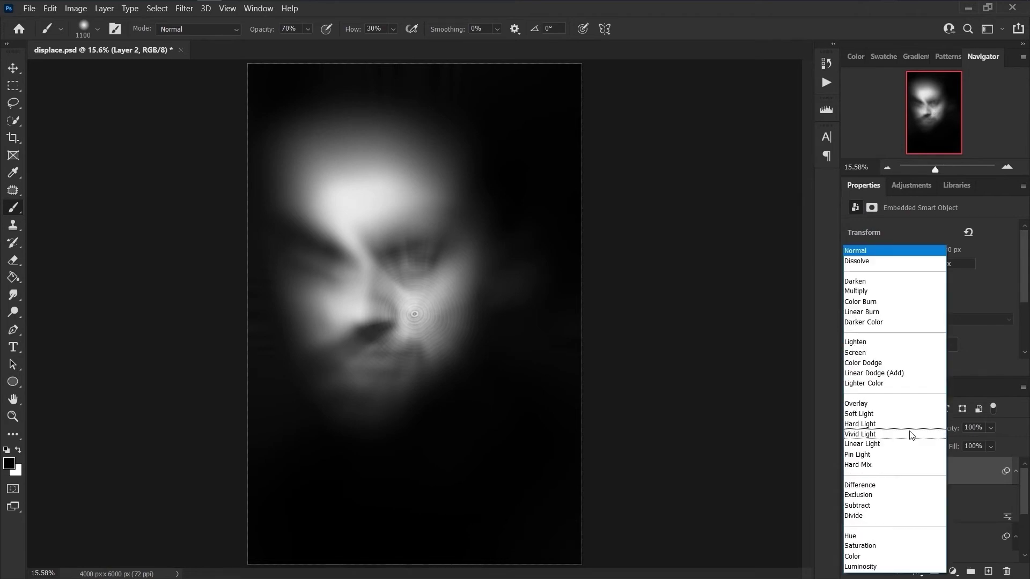
{"action": "left_click", "coordinate": [885, 343]}
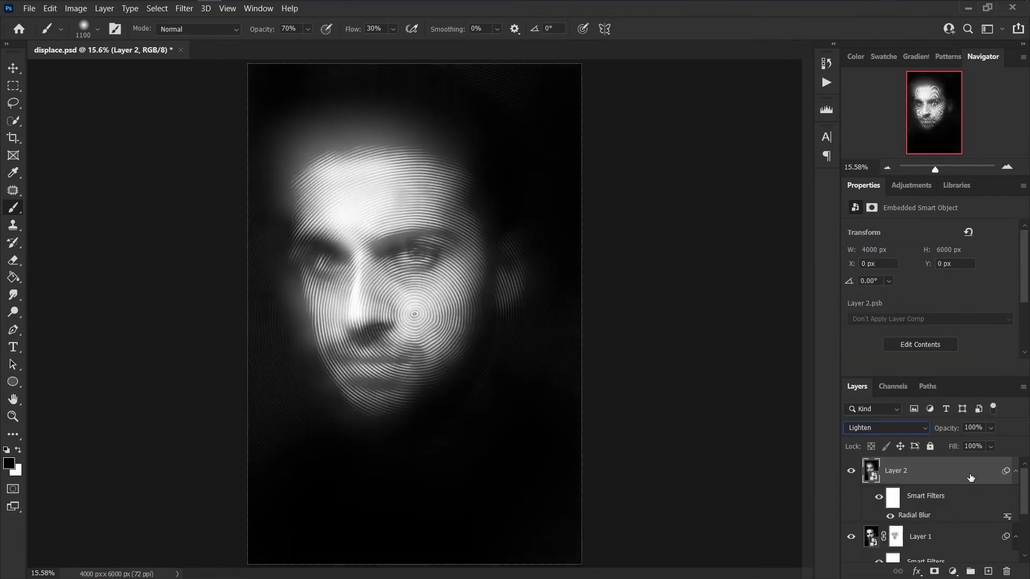
{"action": "left_click", "coordinate": [974, 428]}
{"action": "type", "text": "70"}
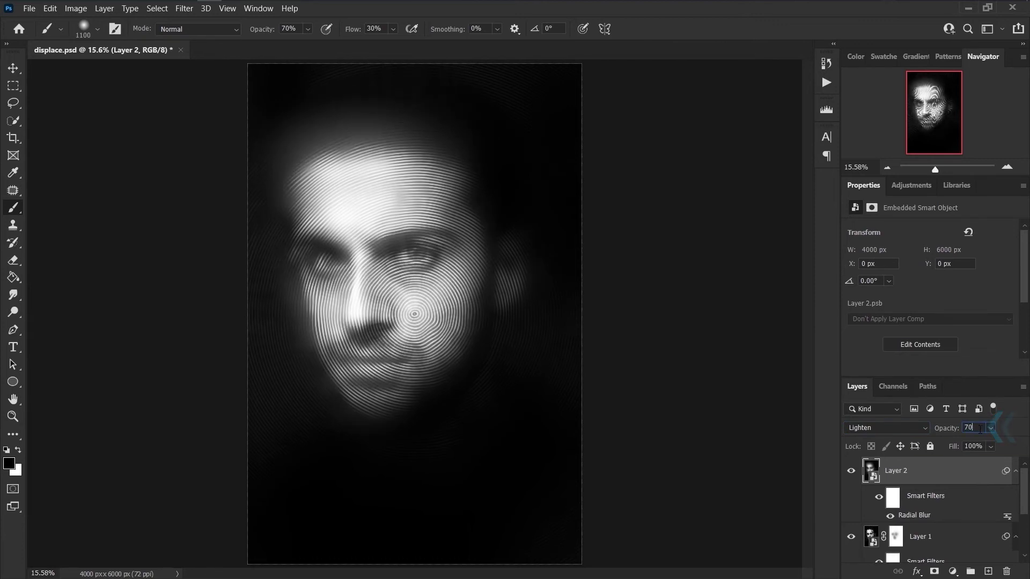
{"action": "key", "text": "Return"}
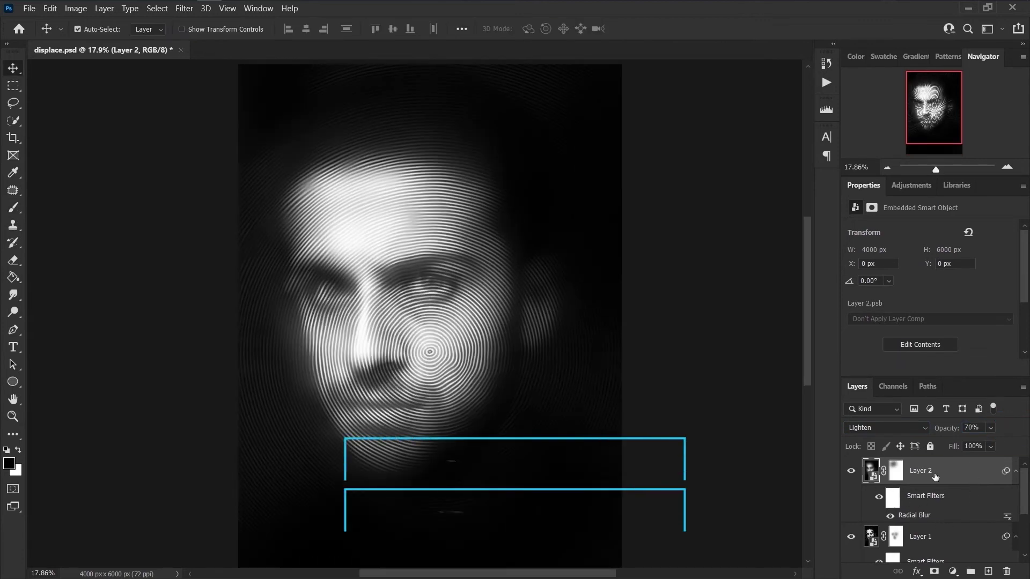
- Stamp all visible layers into a new Layer 3 and convert it to a smart object
{"action": "key", "text": "ctrl+shift+alt+e"}
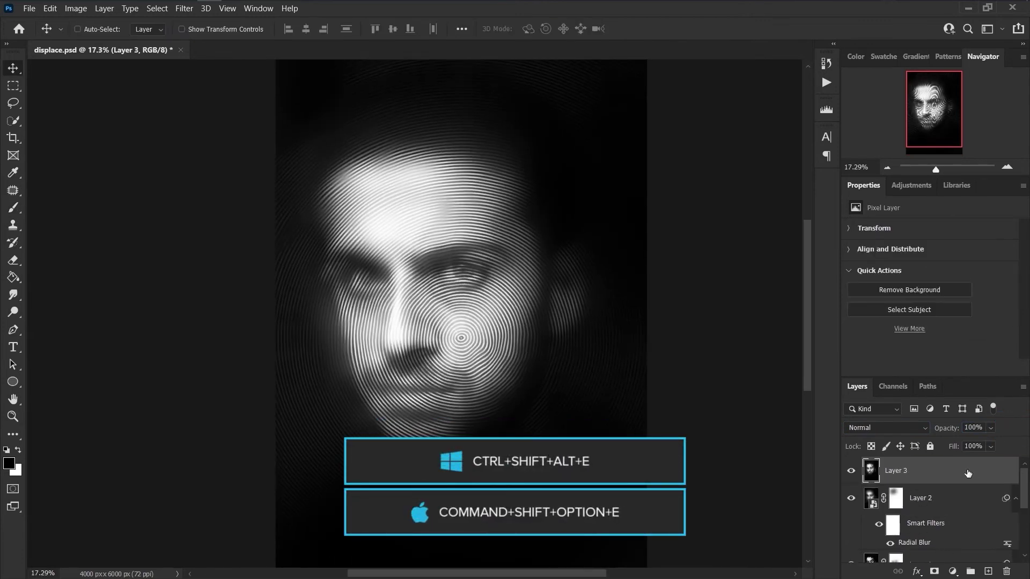
{"action": "right_click", "coordinate": [968, 471]}
{"action": "left_click", "coordinate": [856, 200]}
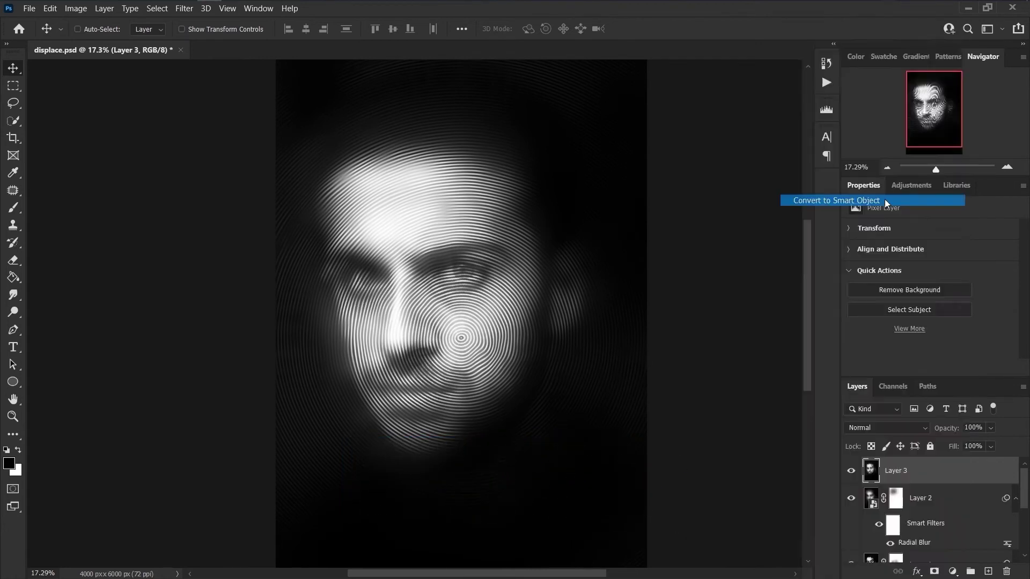
- Apply the Filter Gallery's Distort > Diffuse Glow to Layer 3 with Clear Amount 20
{"action": "left_click", "coordinate": [184, 8]}
{"action": "left_click", "coordinate": [204, 18]}
{"action": "left_click", "coordinate": [678, 63]}
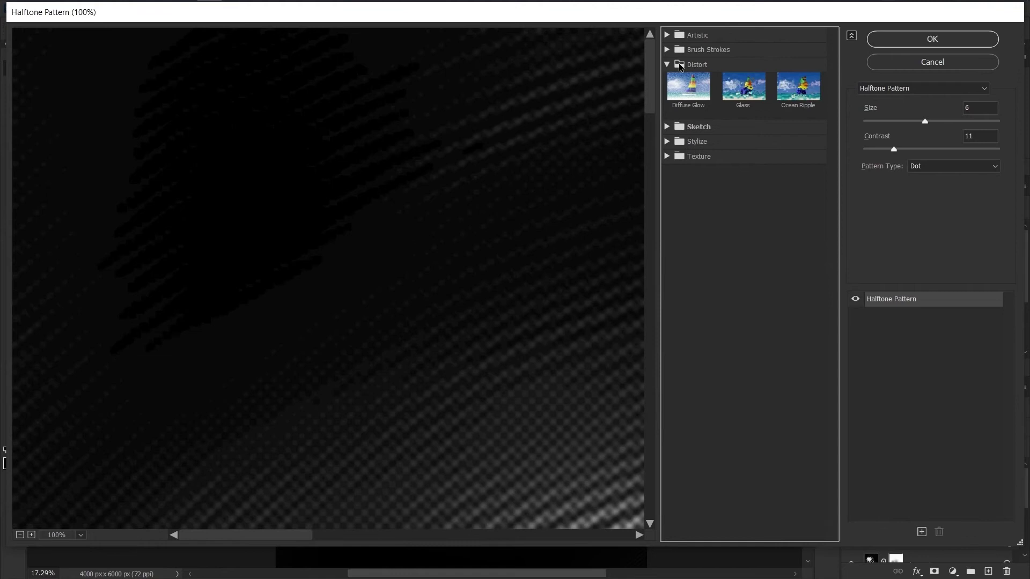
{"action": "left_click", "coordinate": [688, 100]}
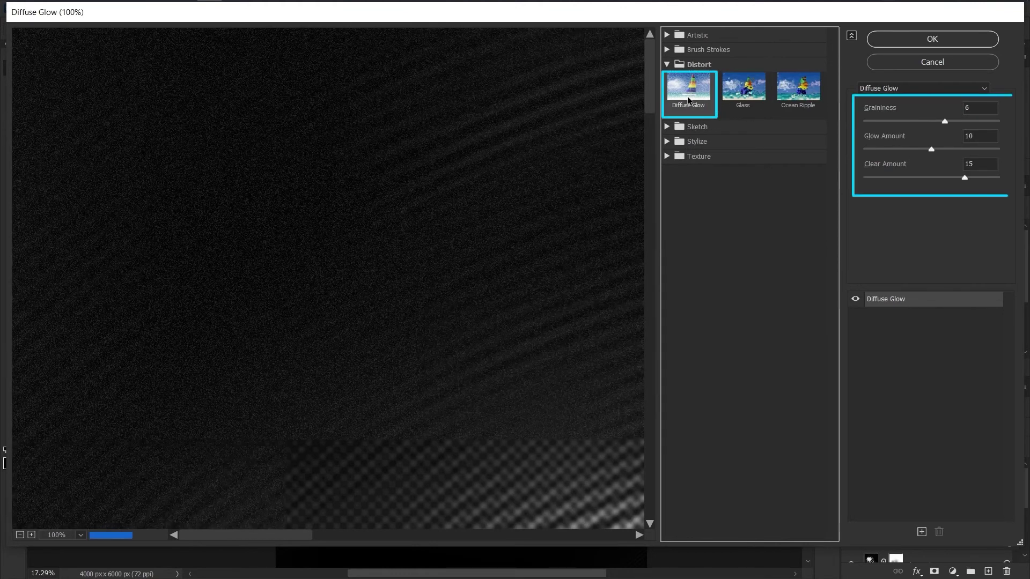
{"action": "key", "text": "ctrl+minus"}
{"action": "key", "text": "ctrl+minus"}
{"action": "left_click_drag", "start_coordinate": [988, 182], "coordinate": [1000, 179]}
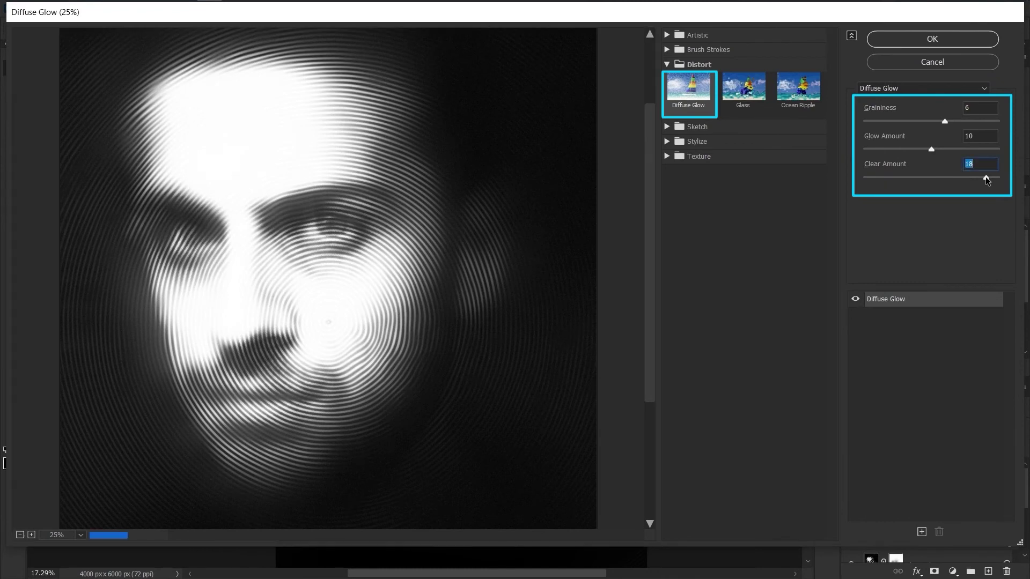
{"action": "key", "text": "Return"}
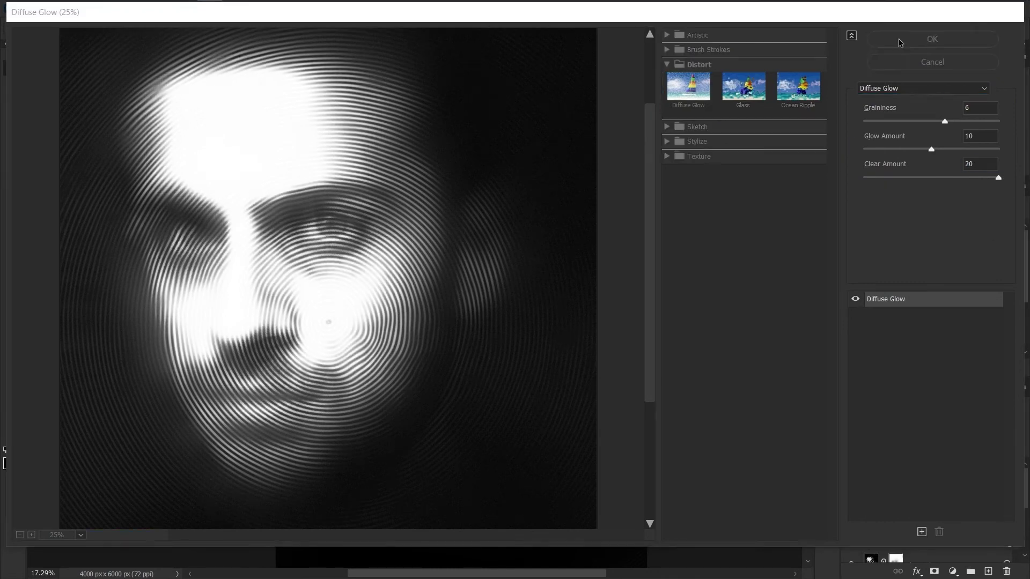
- Add a Sketch > Halftone Pattern gallery effect to Layer 3 with Size 6, Contrast 7 and Dot pattern
{"action": "left_click", "coordinate": [184, 8]}
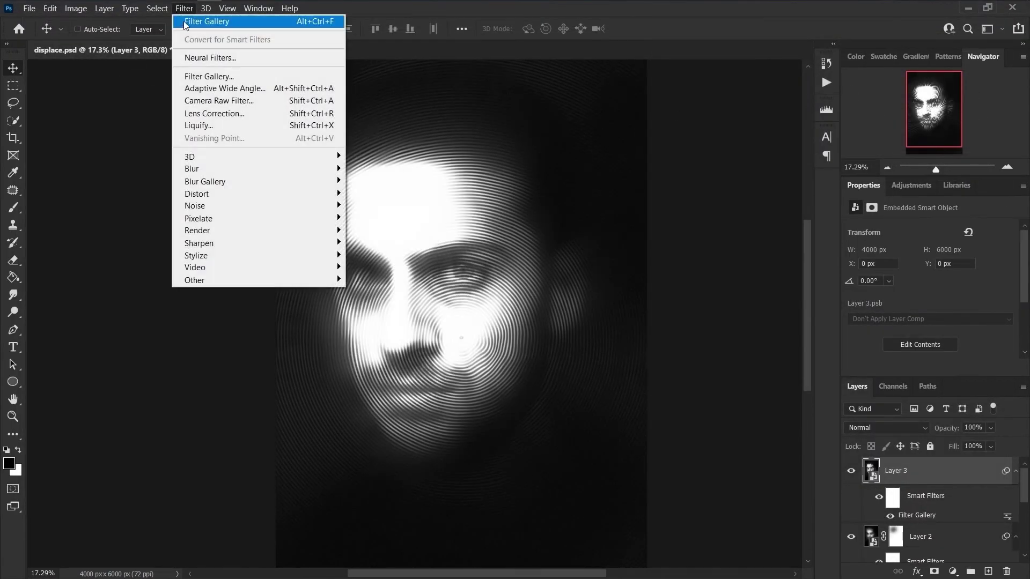
{"action": "left_click", "coordinate": [186, 20]}
{"action": "left_click", "coordinate": [700, 78]}
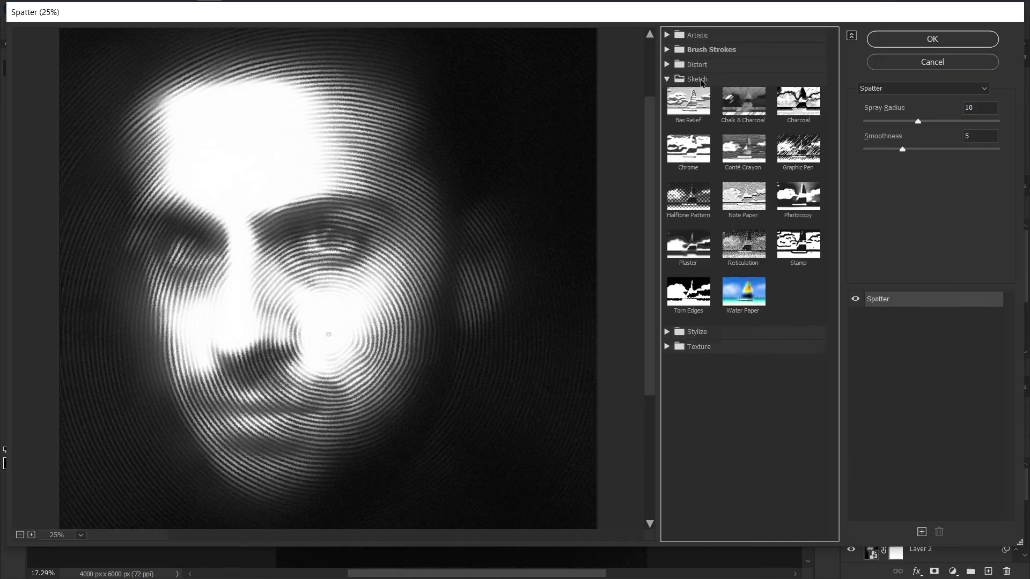
{"action": "left_click", "coordinate": [680, 205]}
{"action": "key", "text": "ctrl+plus"}
{"action": "scroll", "coordinate": [330, 236], "scroll_direction": "down", "scroll_amount": 2}
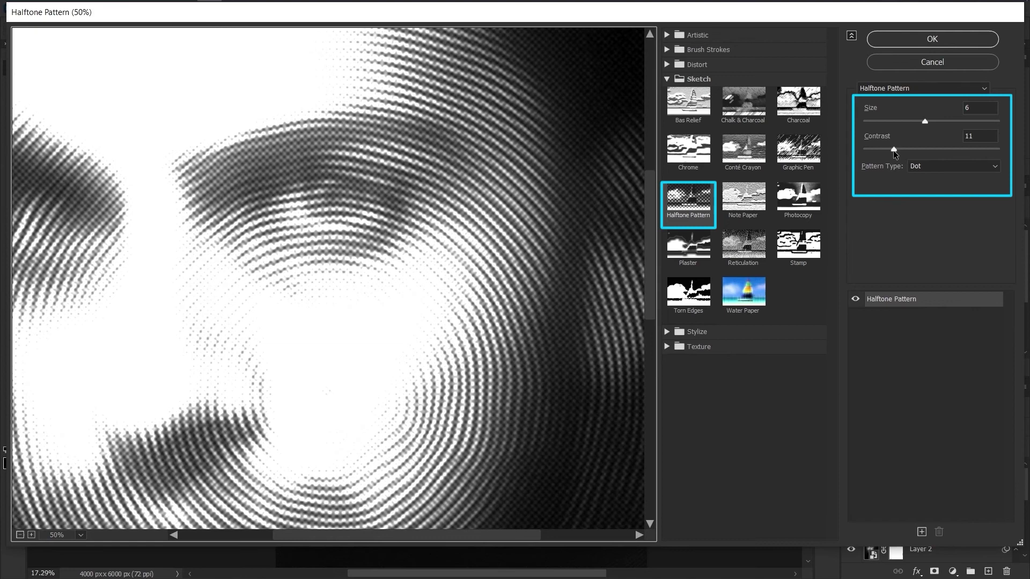
{"action": "left_click_drag", "start_coordinate": [893, 150], "coordinate": [884, 152]}
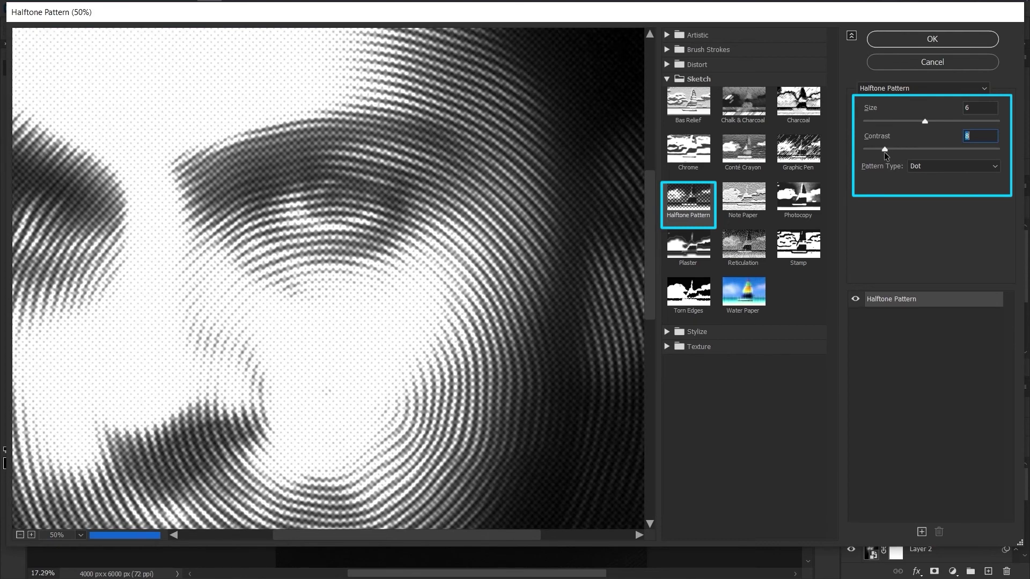
{"action": "left_click", "coordinate": [926, 121]}
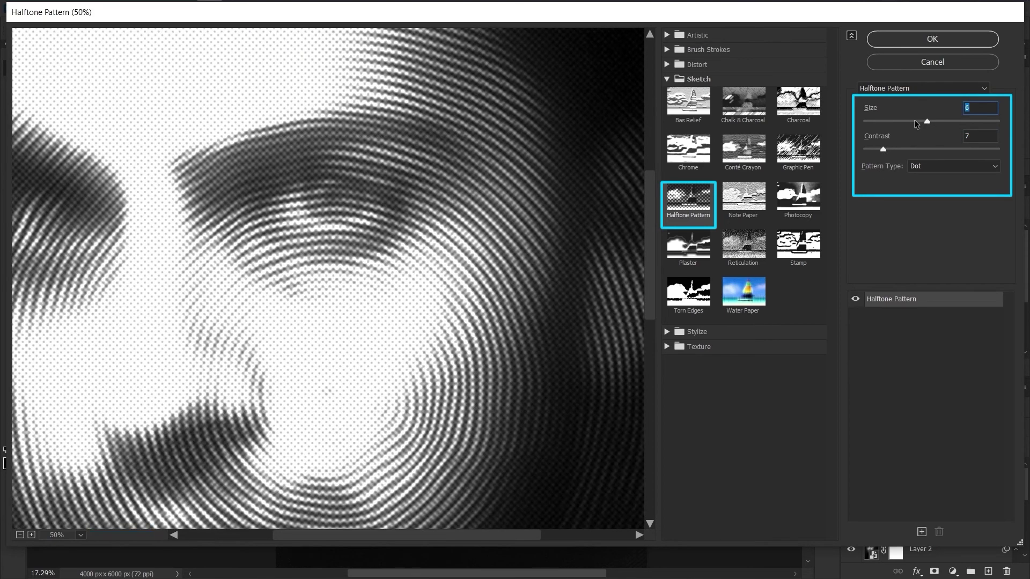
{"action": "left_click", "coordinate": [910, 40]}
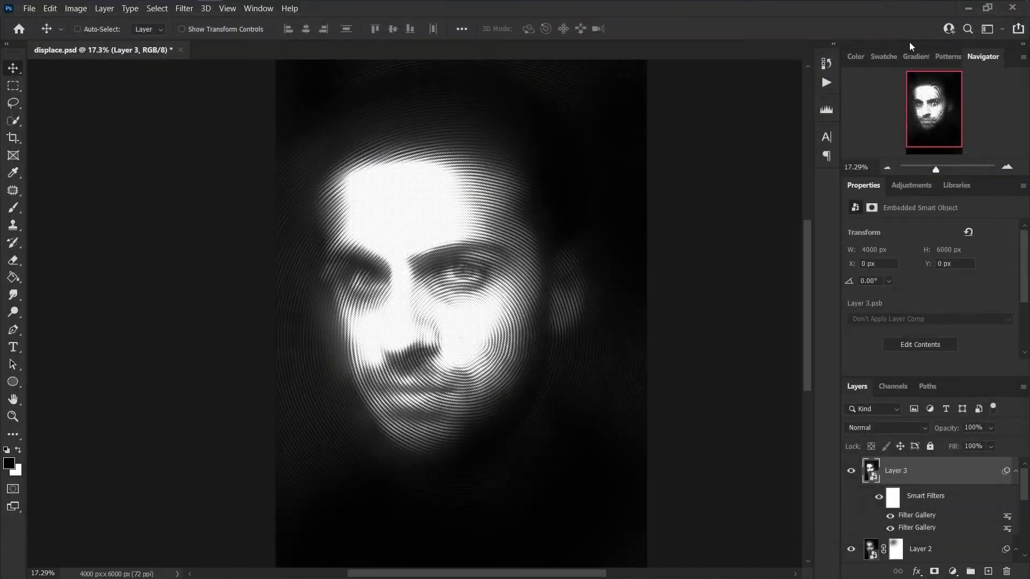